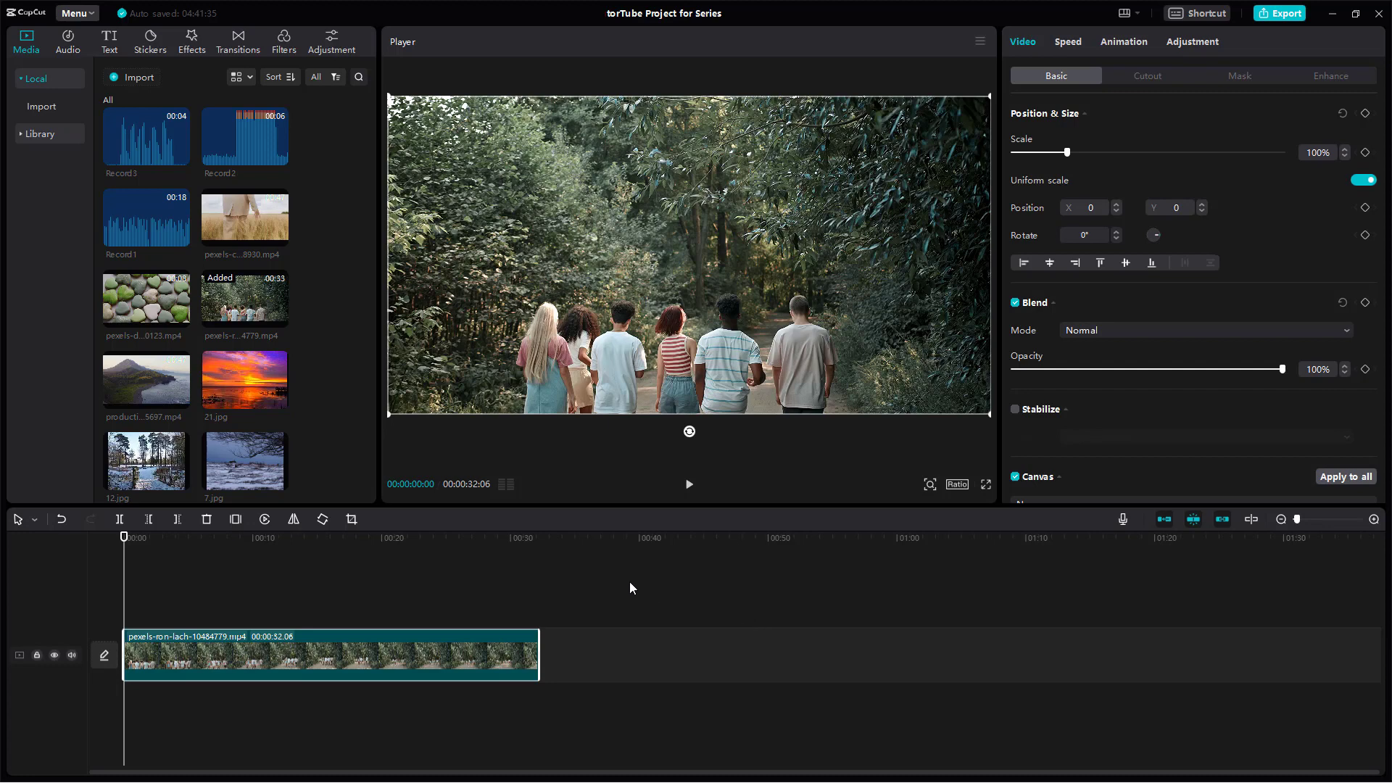
- Move the playhead to about 00:12 and select the forest path clip
{"action": "left_click", "coordinate": [634, 679]}
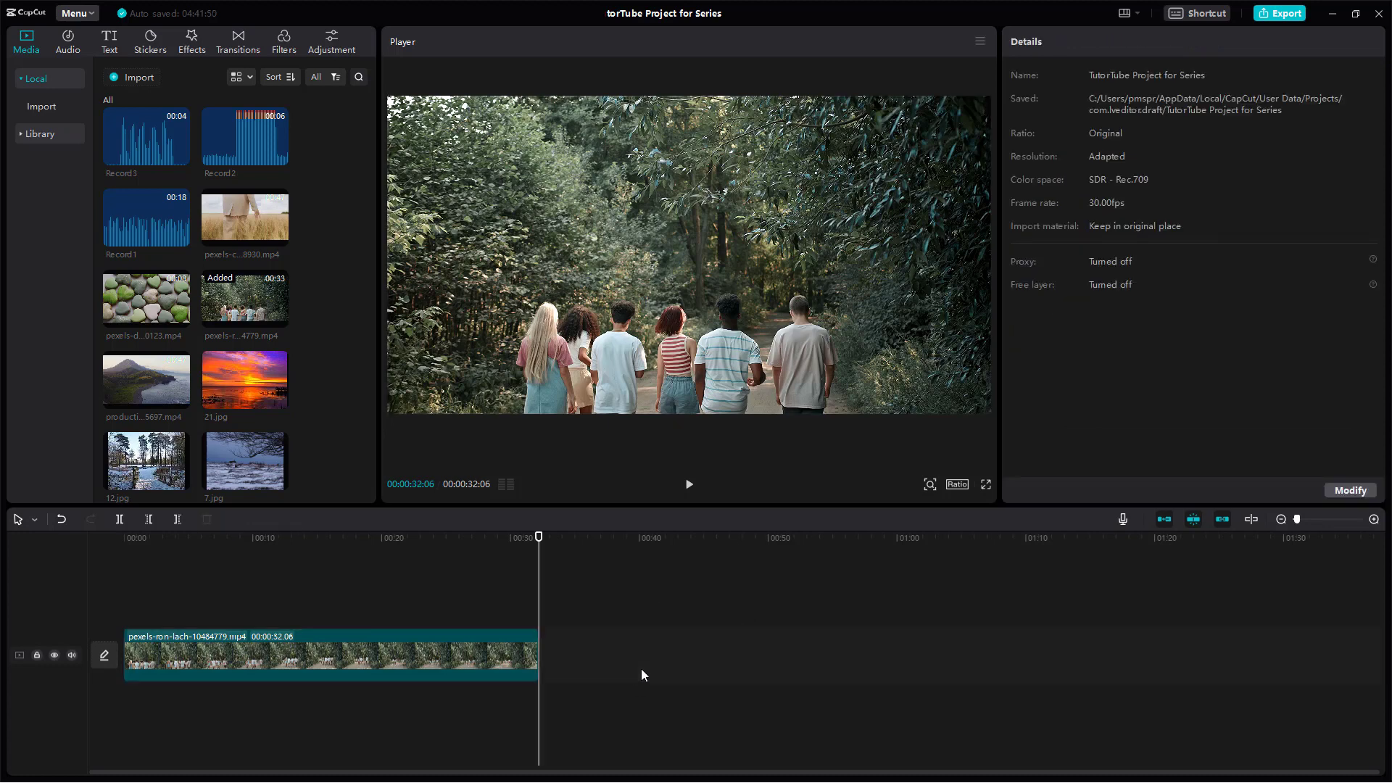
{"action": "left_click", "coordinate": [283, 538]}
{"action": "left_click", "coordinate": [323, 662]}
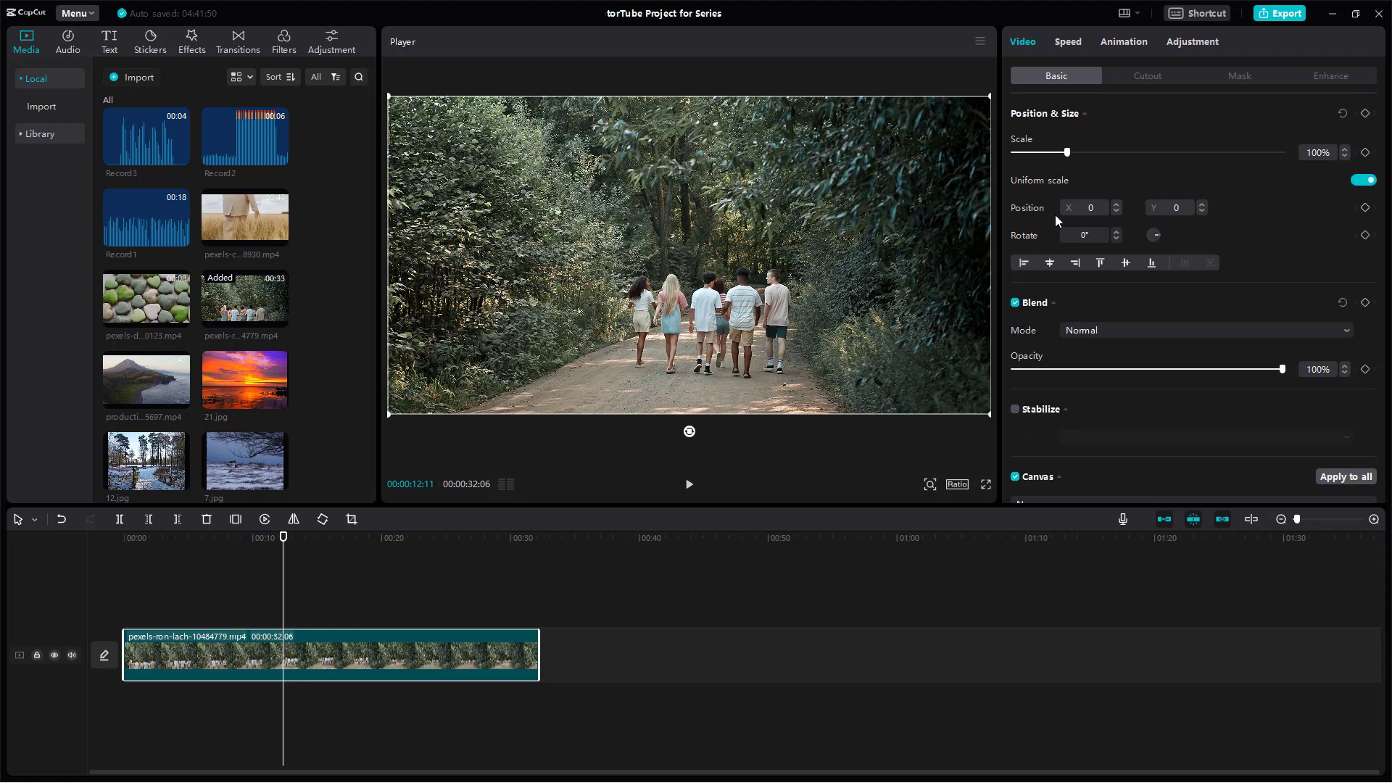
- Show the forest clip's Adjustment panel with its Color and Lightness sliders all at 0
{"action": "left_click", "coordinate": [1188, 44]}
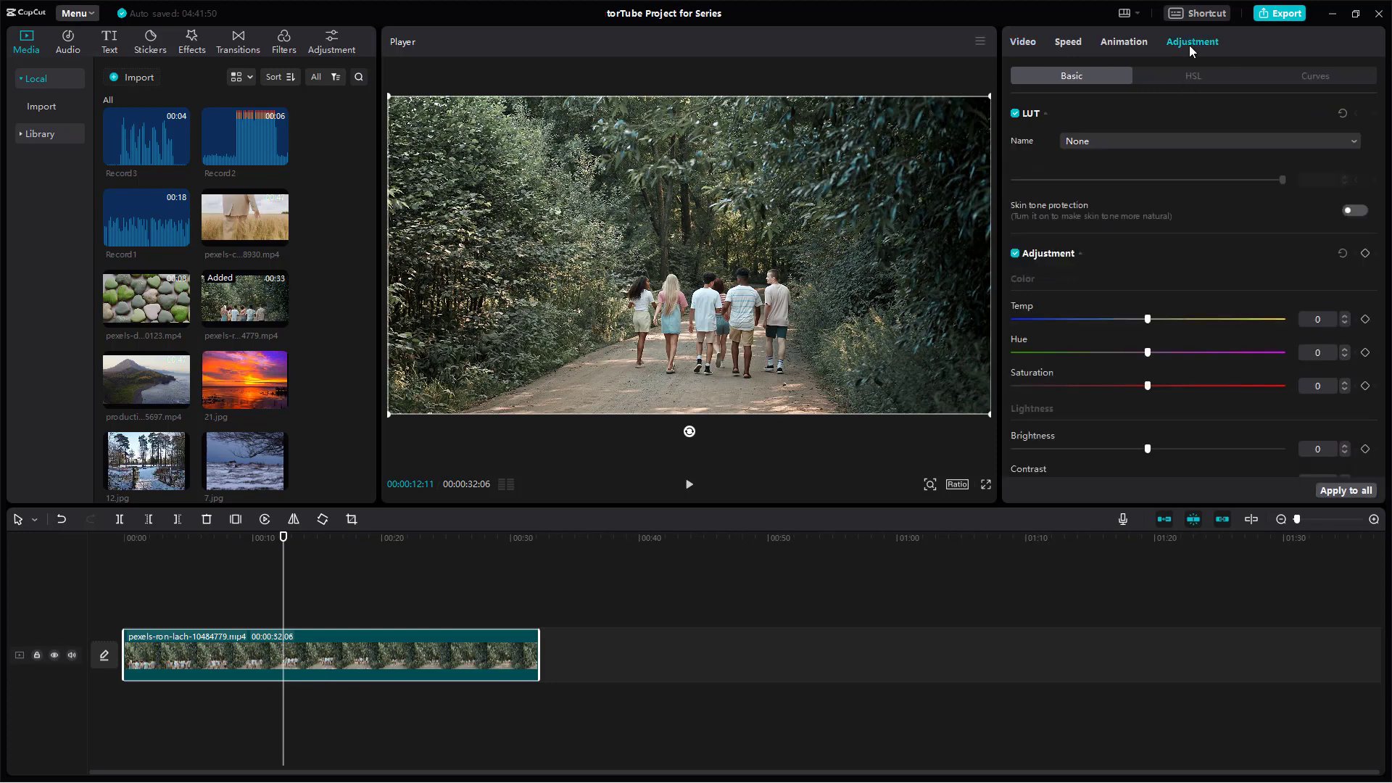
{"action": "scroll", "coordinate": [1264, 272], "scroll_direction": "down", "scroll_amount": 5}
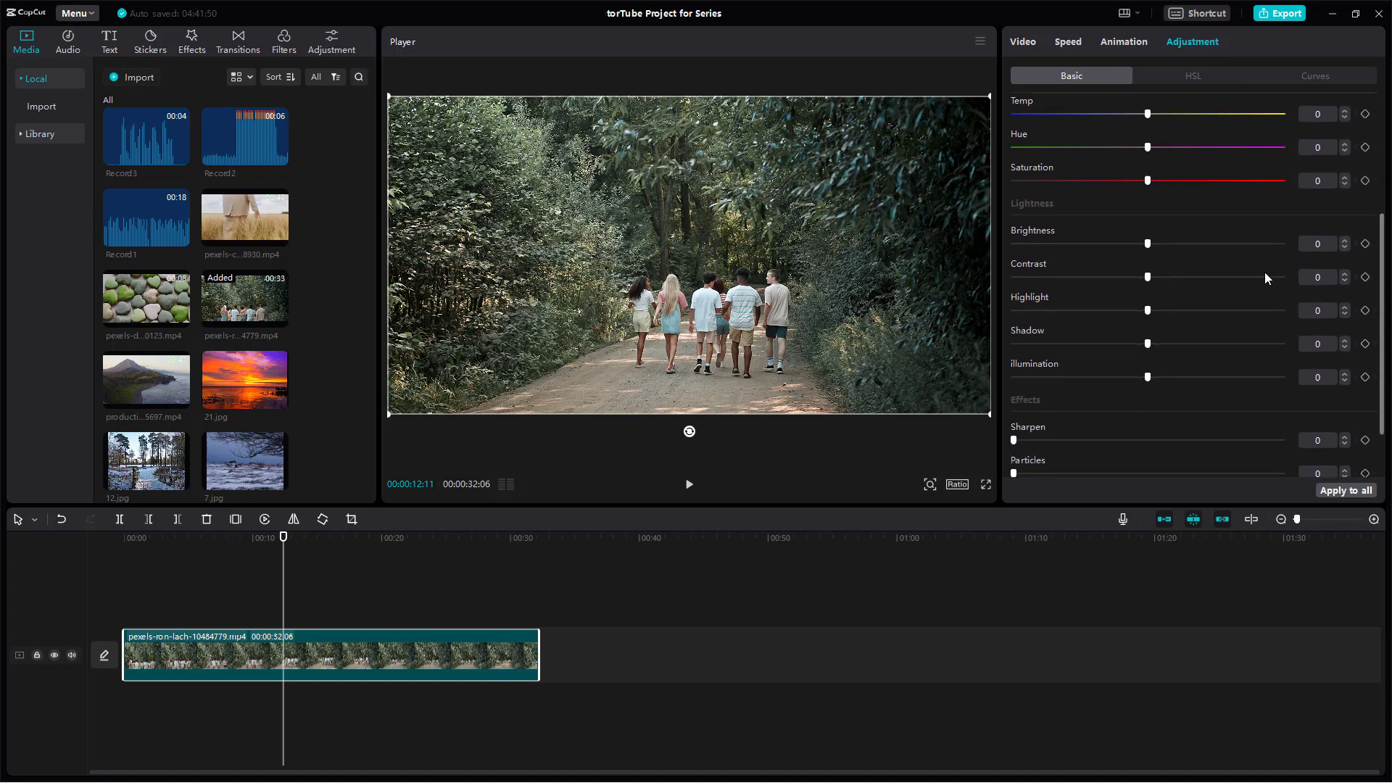
{"action": "scroll", "coordinate": [1180, 264], "scroll_direction": "up", "scroll_amount": 2}
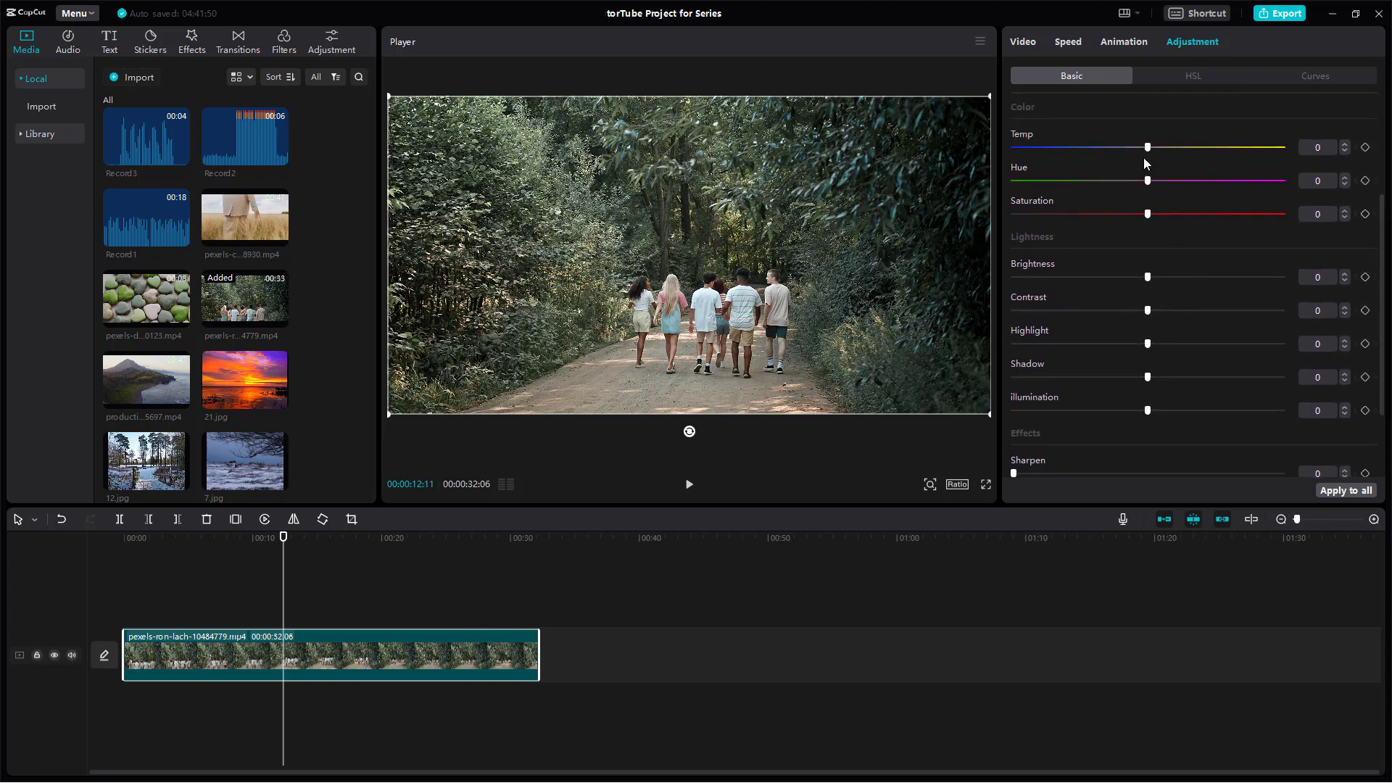
{"action": "scroll", "coordinate": [1125, 194], "scroll_direction": "up", "scroll_amount": 2}
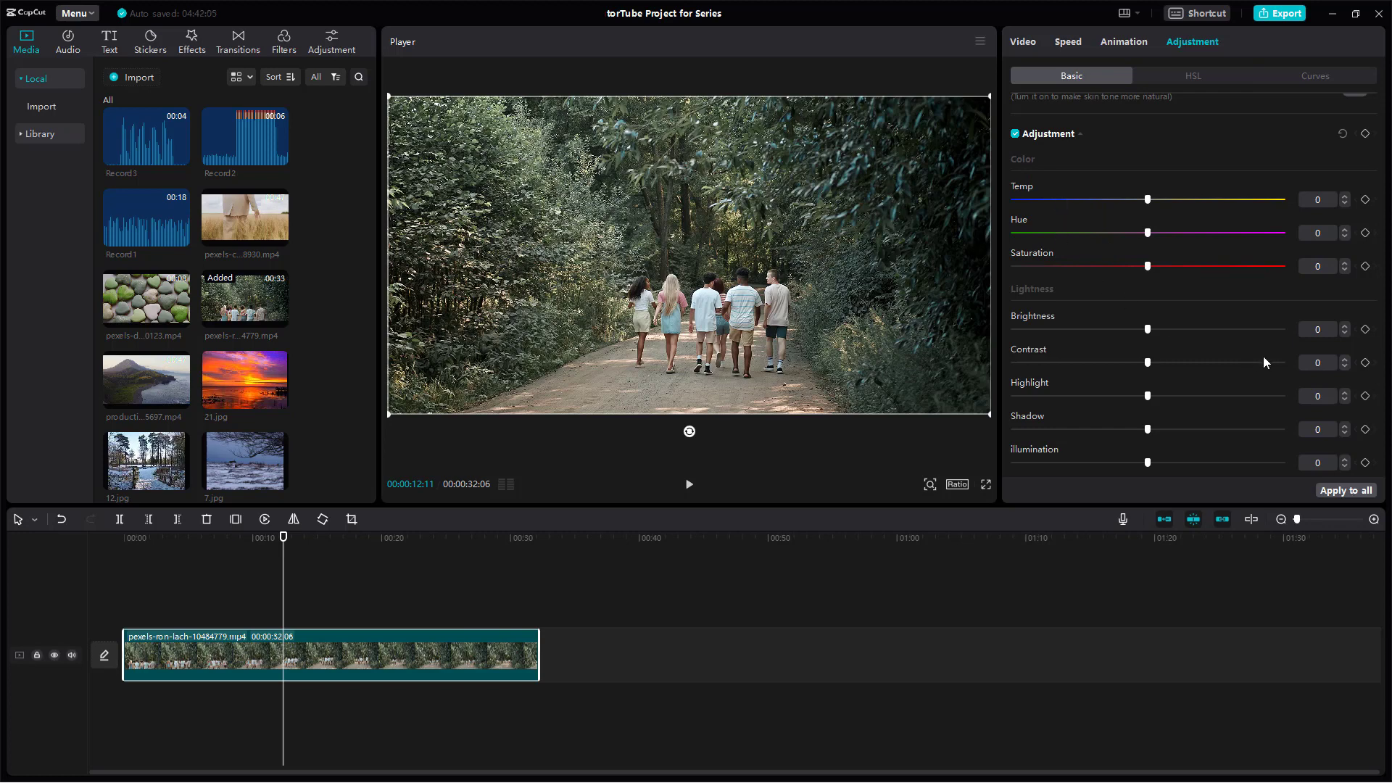
{"action": "scroll", "coordinate": [1262, 356], "scroll_direction": "down", "scroll_amount": 5}
{"action": "scroll", "coordinate": [1228, 353], "scroll_direction": "up", "scroll_amount": 2}
{"action": "scroll", "coordinate": [1227, 352], "scroll_direction": "up", "scroll_amount": 4}
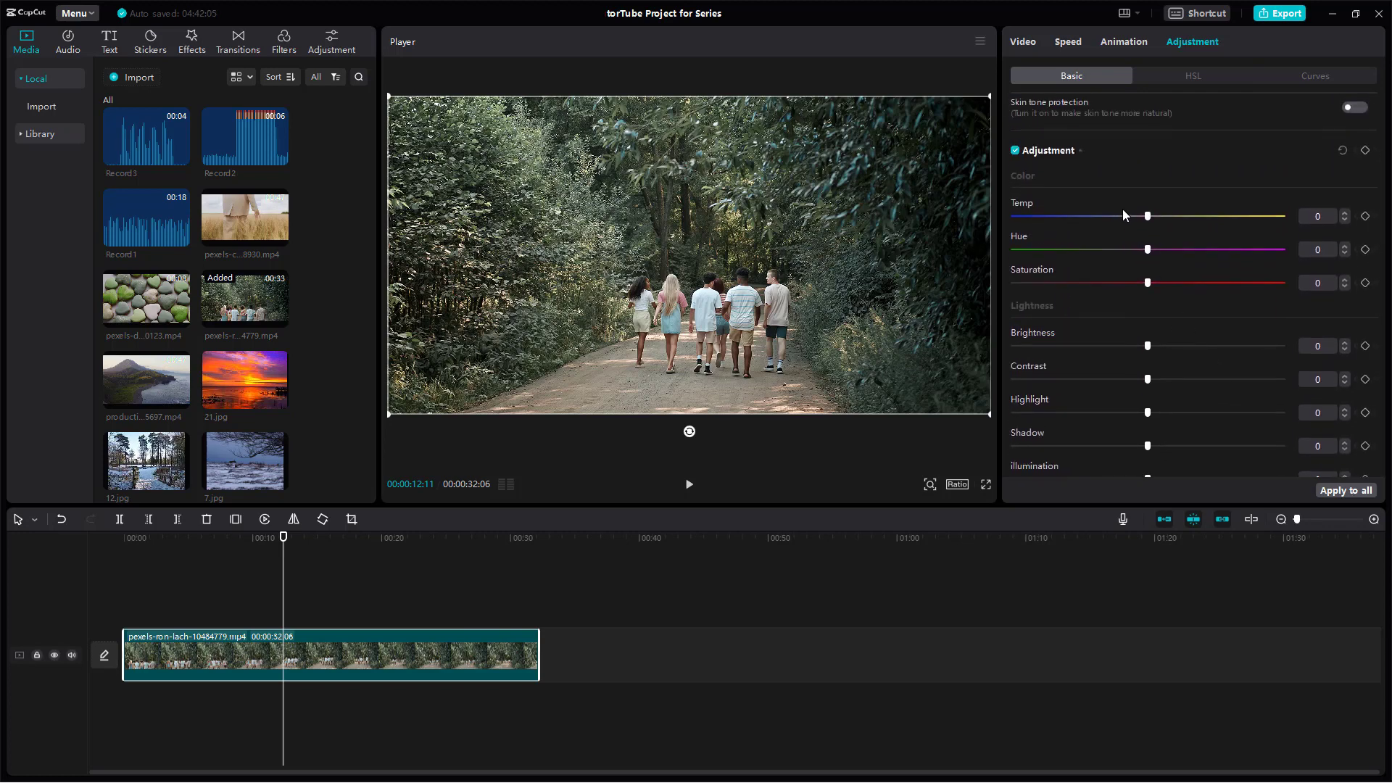
- Settle the forest clip at Temp -23 and Hue 23, then switch the adjustment off
{"action": "left_click_drag", "start_coordinate": [1111, 217], "coordinate": [1062, 214]}
{"action": "left_click_drag", "start_coordinate": [1018, 217], "coordinate": [958, 228]}
{"action": "left_click_drag", "start_coordinate": [1028, 217], "coordinate": [1217, 246]}
{"action": "left_click_drag", "start_coordinate": [1305, 253], "coordinate": [955, 249]}
{"action": "left_click_drag", "start_coordinate": [1116, 263], "coordinate": [1210, 249]}
{"action": "left_click_drag", "start_coordinate": [1147, 218], "coordinate": [1110, 221]}
{"action": "left_click", "coordinate": [1015, 151]}
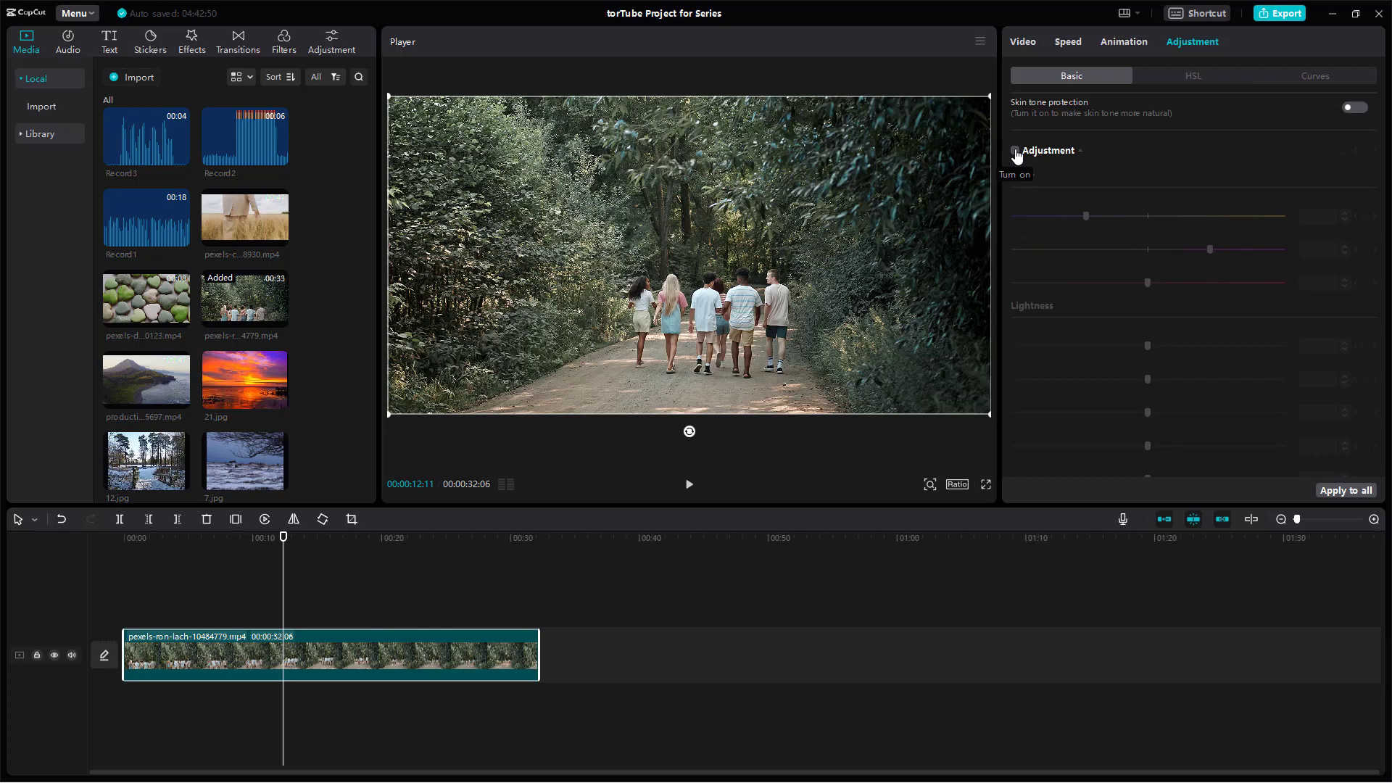
- Re-enable the adjustment and settle the forest clip's Saturation at about 17
{"action": "left_click", "coordinate": [1015, 151]}
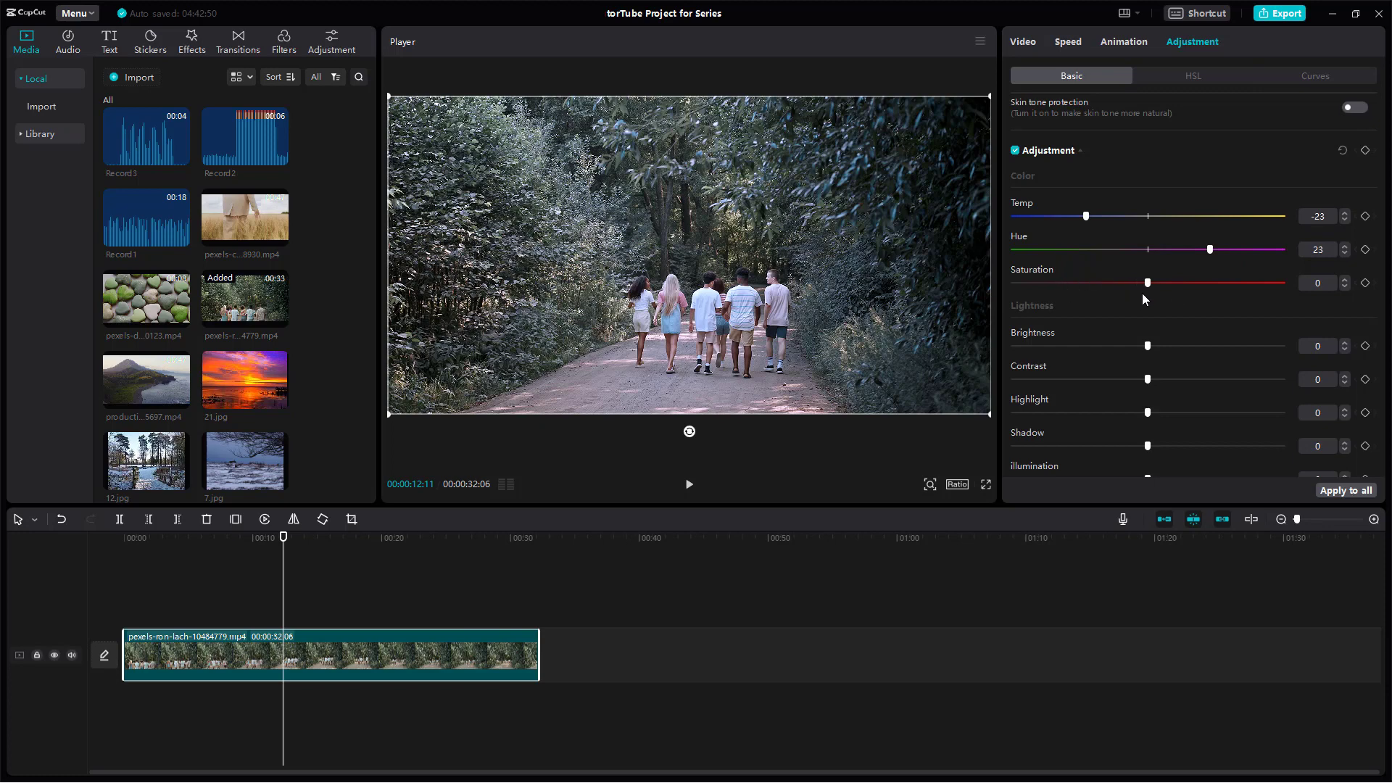
{"action": "left_click_drag", "start_coordinate": [1147, 283], "coordinate": [965, 307]}
{"action": "left_click_drag", "start_coordinate": [893, 308], "coordinate": [1217, 322]}
{"action": "key", "text": "Return"}
{"action": "left_click_drag", "start_coordinate": [1249, 290], "coordinate": [1195, 293]}
- Test Brightness and Highlight 50 on the forest clip, returning both to 0
{"action": "scroll", "coordinate": [1190, 298], "scroll_direction": "down", "scroll_amount": 5}
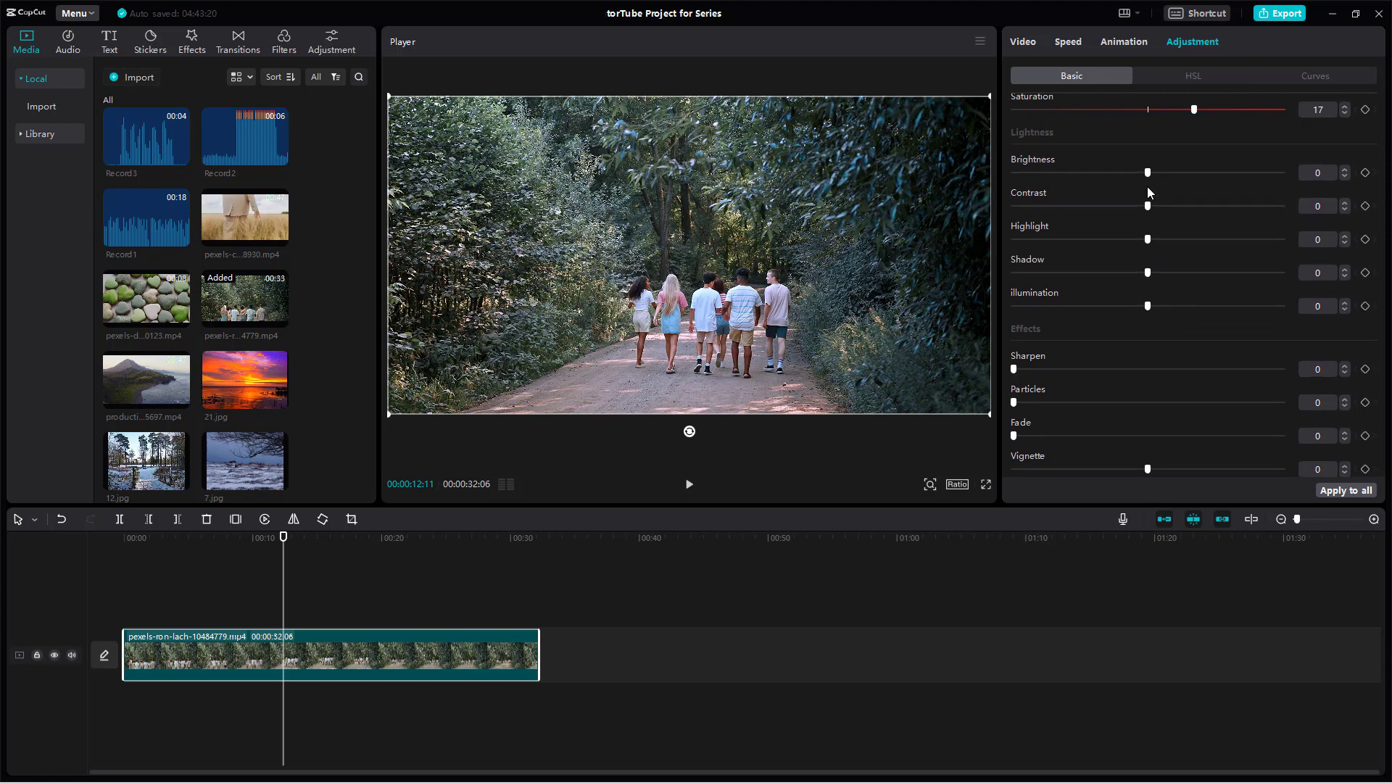
{"action": "left_click_drag", "start_coordinate": [1148, 173], "coordinate": [1159, 207]}
{"action": "left_click_drag", "start_coordinate": [1147, 239], "coordinate": [1366, 259]}
{"action": "left_click_drag", "start_coordinate": [1282, 240], "coordinate": [1145, 238]}
- Add the mountain coast clip after the forest path clip and select it
{"action": "mouse_move", "coordinate": [144, 404]}
{"action": "left_click_drag", "start_coordinate": [137, 372], "coordinate": [594, 645]}
{"action": "left_click", "coordinate": [662, 649]}
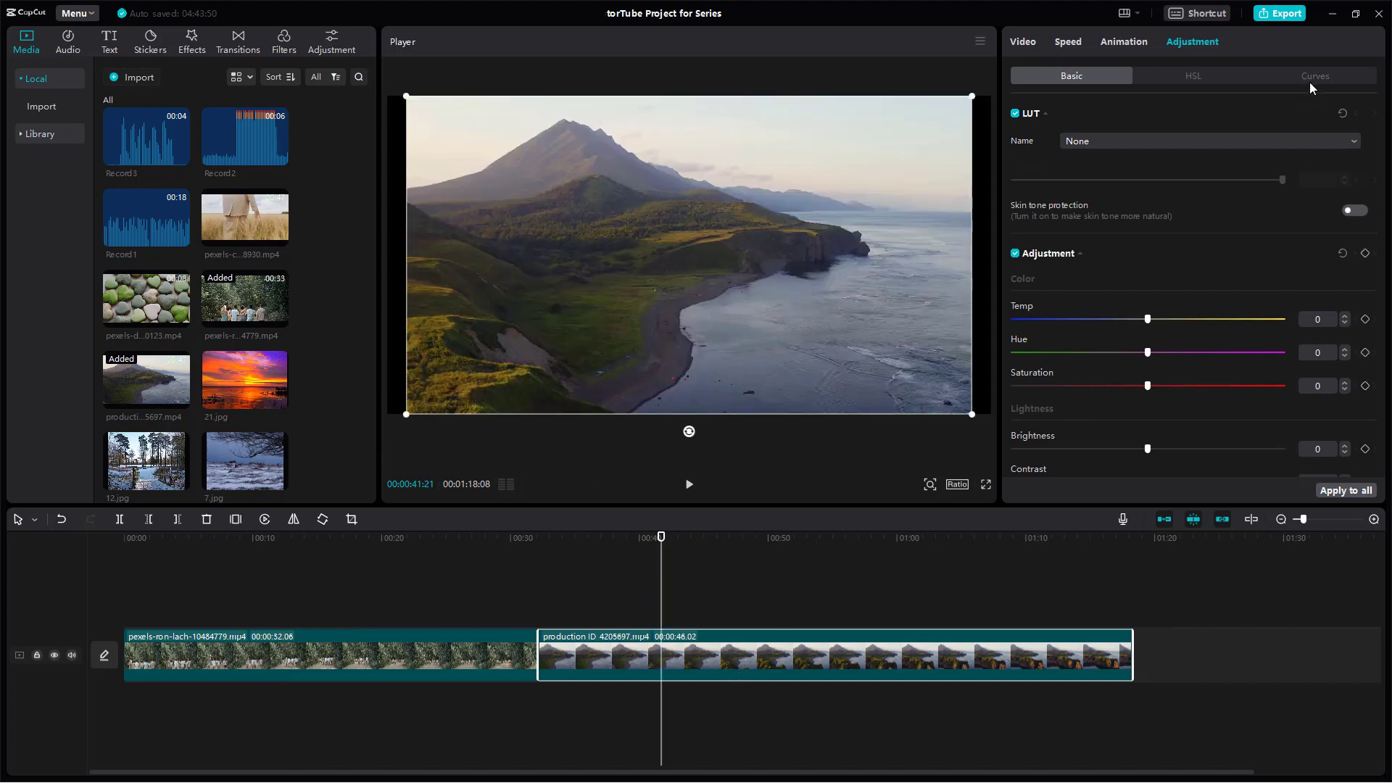
- Grade the coast clip with Highlight -22, Shadow 28 and Contrast 17
{"action": "scroll", "coordinate": [1127, 309], "scroll_direction": "down", "scroll_amount": 4}
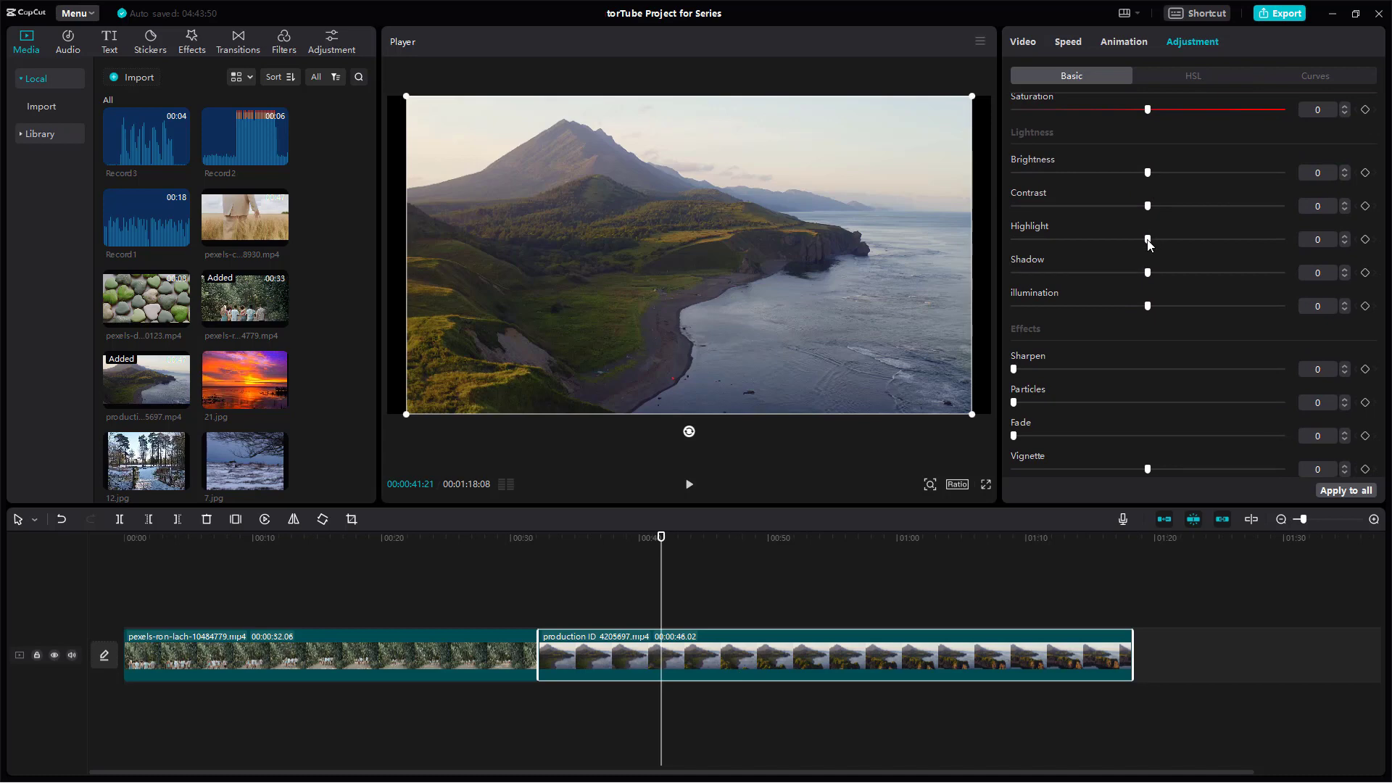
{"action": "left_click_drag", "start_coordinate": [1149, 239], "coordinate": [1328, 235]}
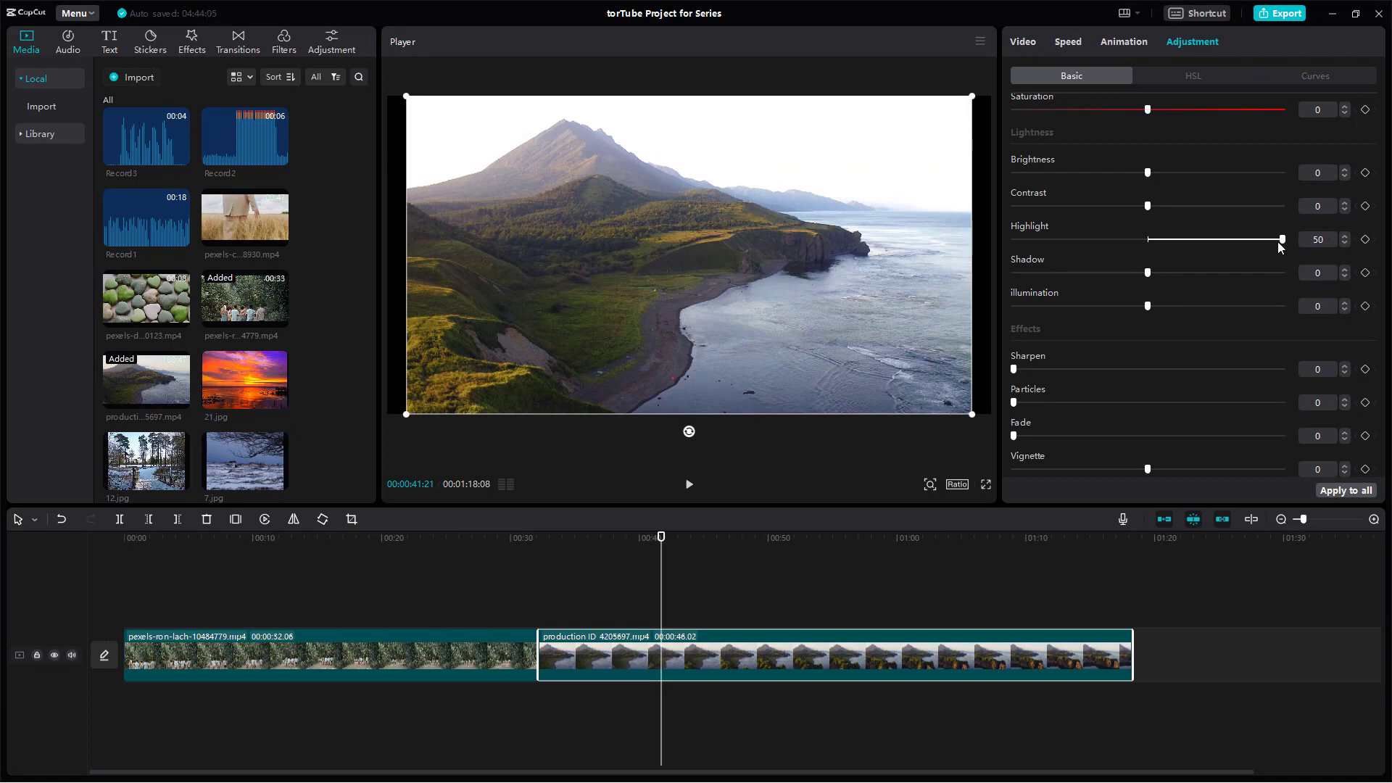
{"action": "left_click_drag", "start_coordinate": [1275, 243], "coordinate": [997, 239]}
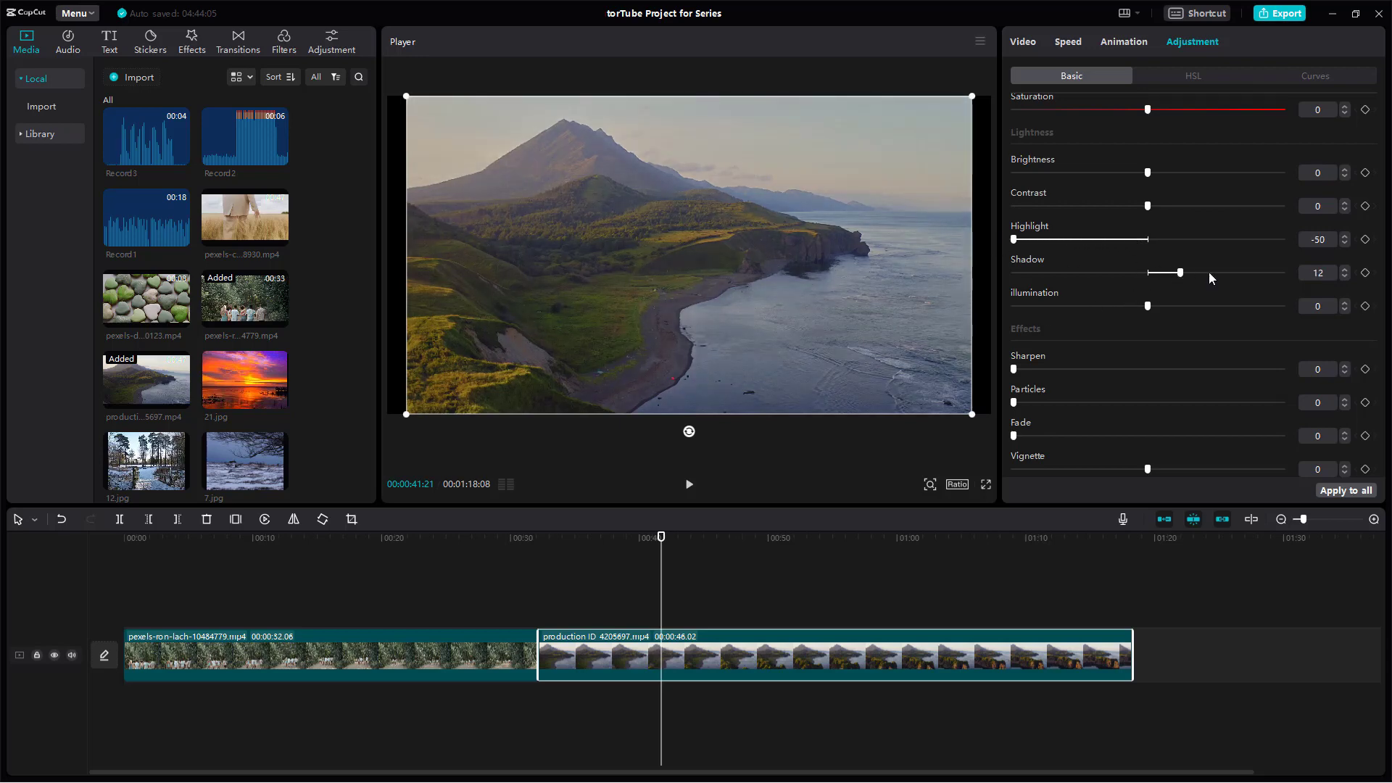
{"action": "left_click_drag", "start_coordinate": [1191, 272], "coordinate": [1222, 278]}
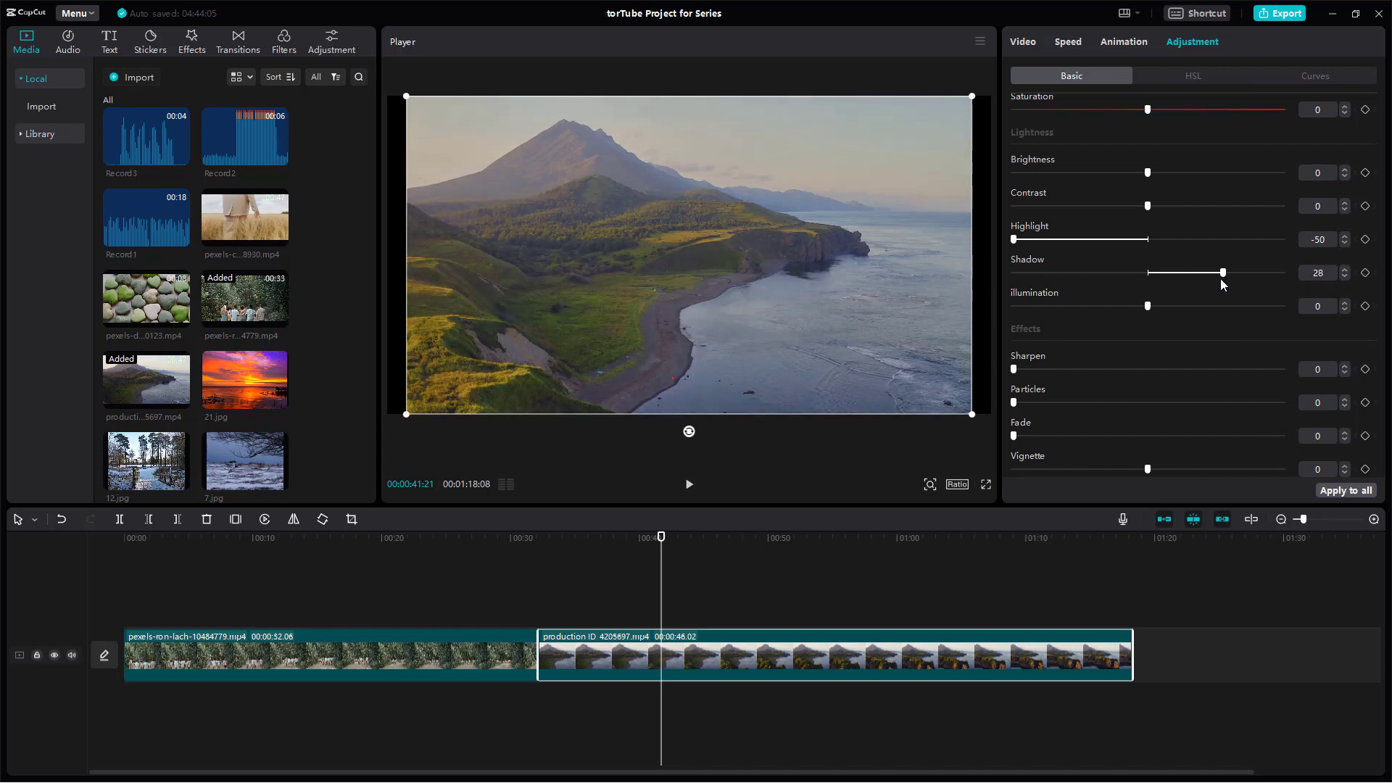
{"action": "left_click_drag", "start_coordinate": [1148, 206], "coordinate": [1194, 207]}
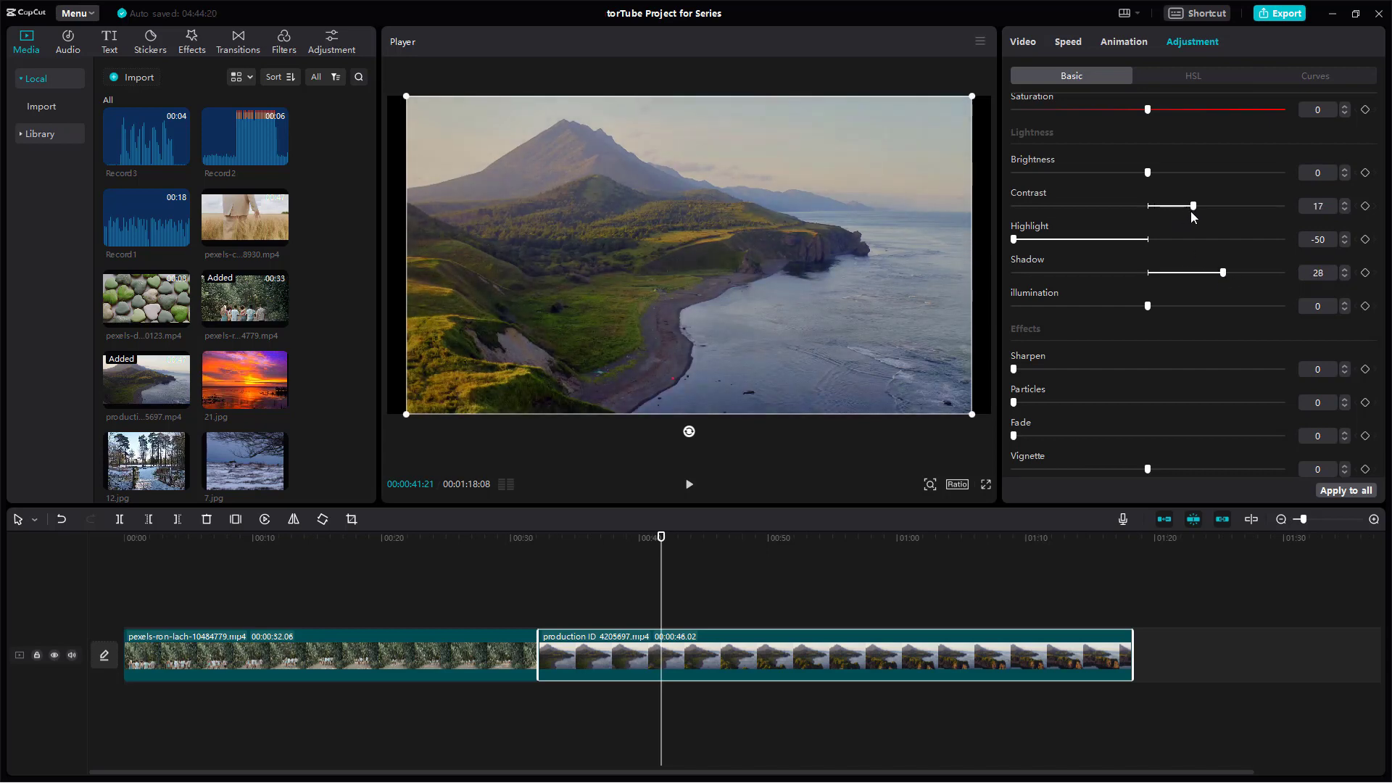
{"action": "left_click_drag", "start_coordinate": [1015, 239], "coordinate": [1094, 239]}
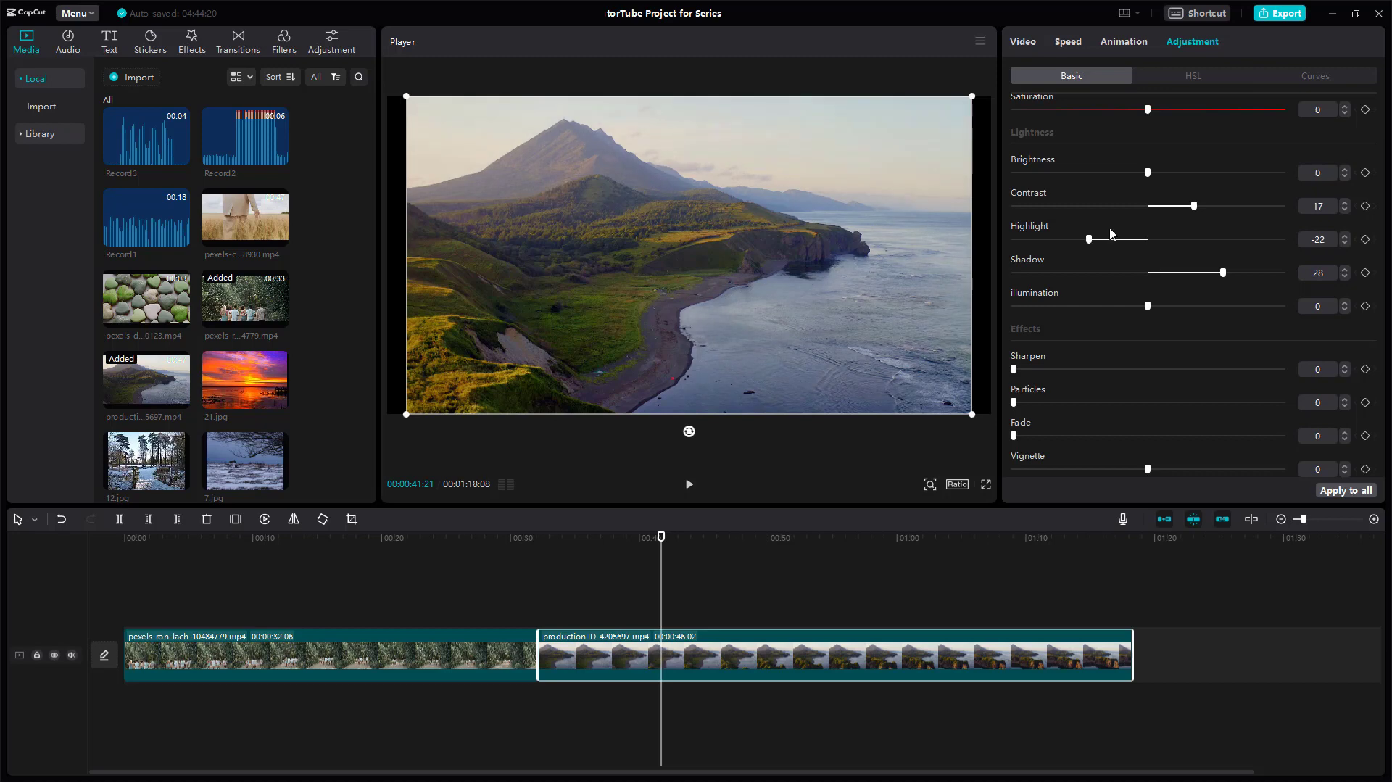
{"action": "scroll", "coordinate": [1185, 144], "scroll_direction": "up", "scroll_amount": 5}
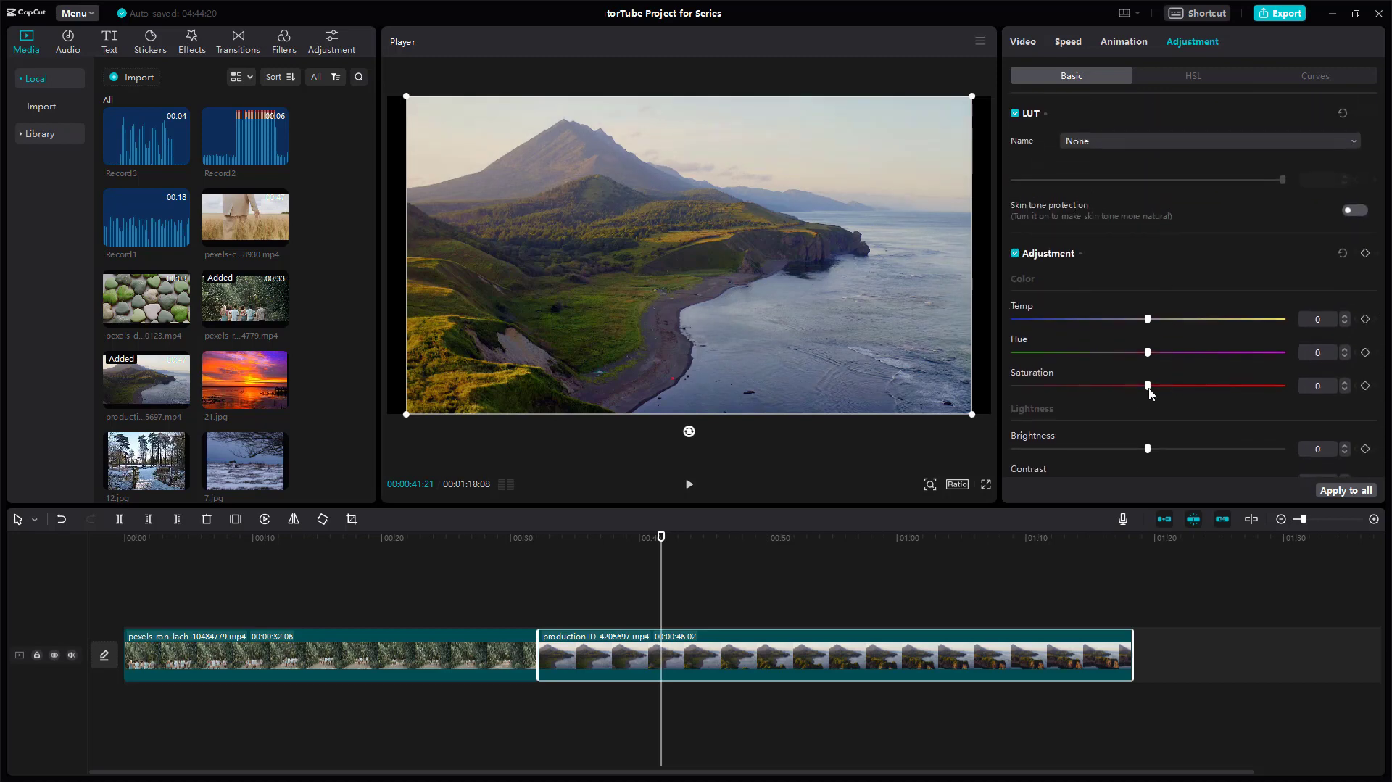
- Set the coast clip's Saturation to 21 and toggle the adjustment off and on to compare
{"action": "left_click", "coordinate": [1202, 387]}
{"action": "scroll", "coordinate": [1199, 393], "scroll_direction": "down", "scroll_amount": 4}
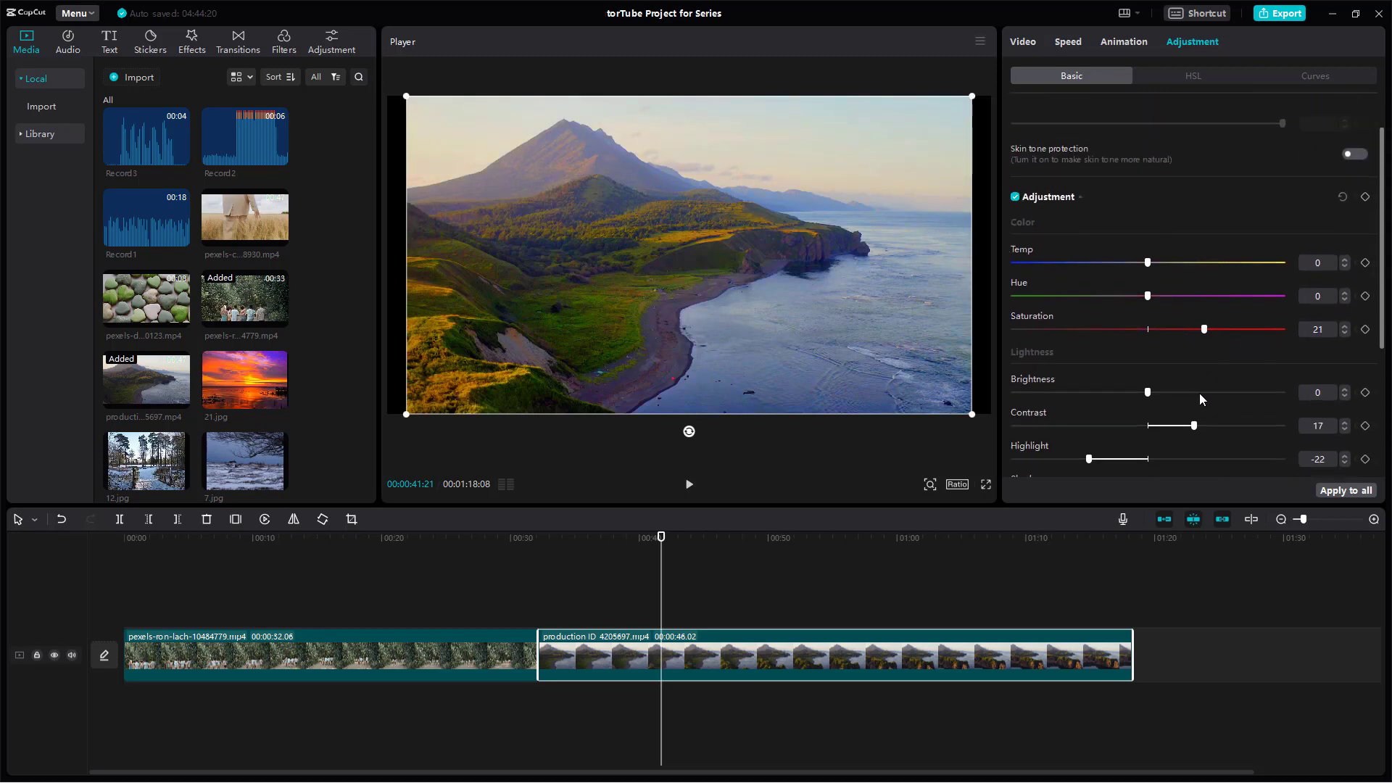
{"action": "left_click_drag", "start_coordinate": [1148, 173], "coordinate": [1159, 174]}
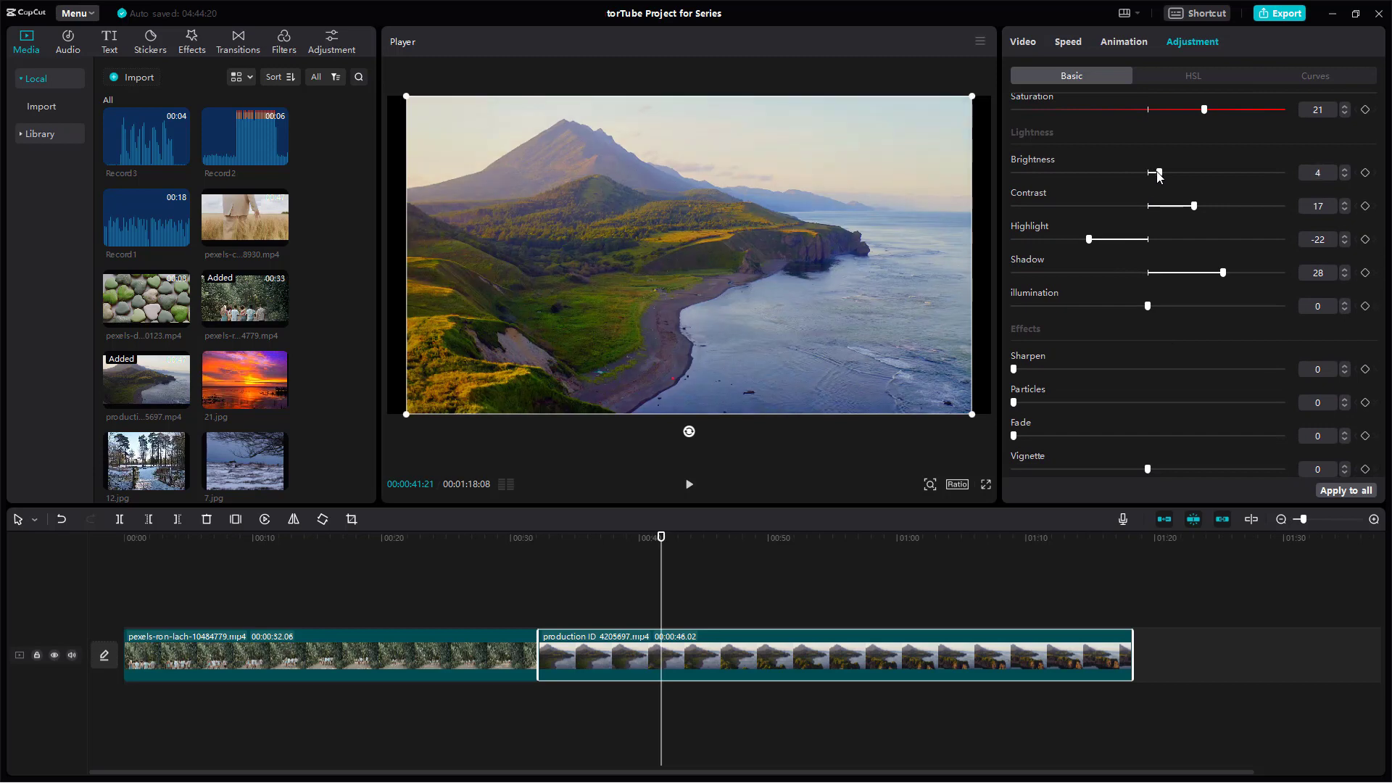
{"action": "scroll", "coordinate": [1073, 212], "scroll_direction": "up", "scroll_amount": 5}
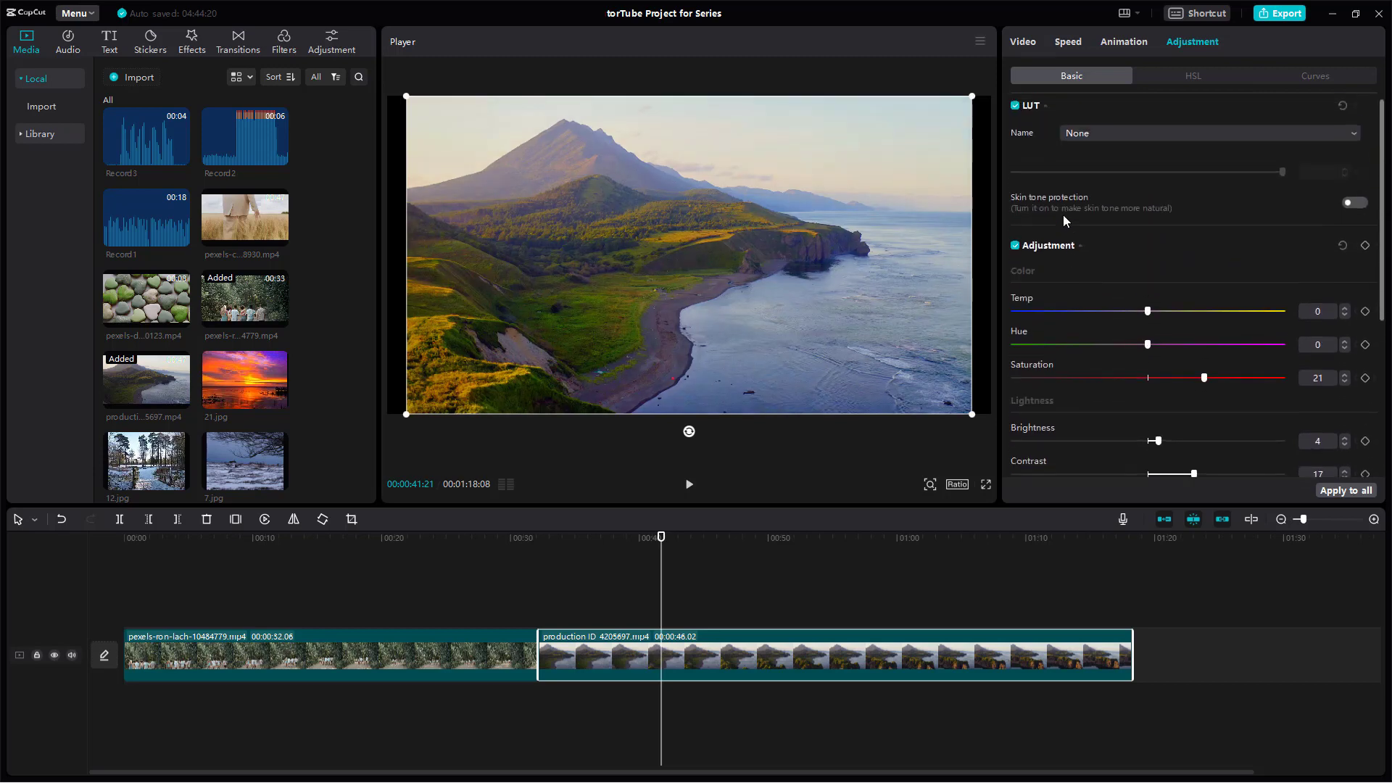
{"action": "left_click", "coordinate": [1015, 255]}
{"action": "left_click", "coordinate": [1015, 254]}
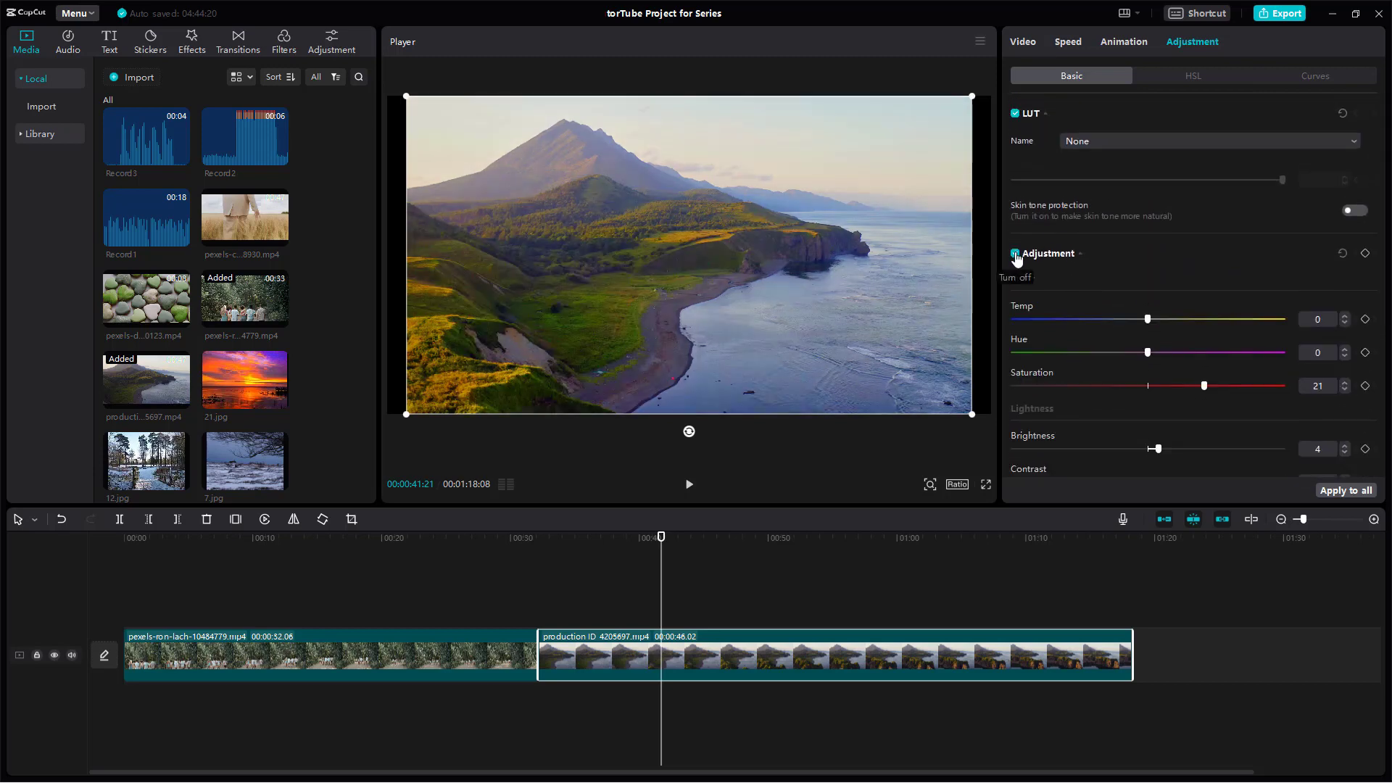
- Settle the coast clip's Brightness at 5 and Illumination at about 4
{"action": "scroll", "coordinate": [1088, 297], "scroll_direction": "down", "scroll_amount": 5}
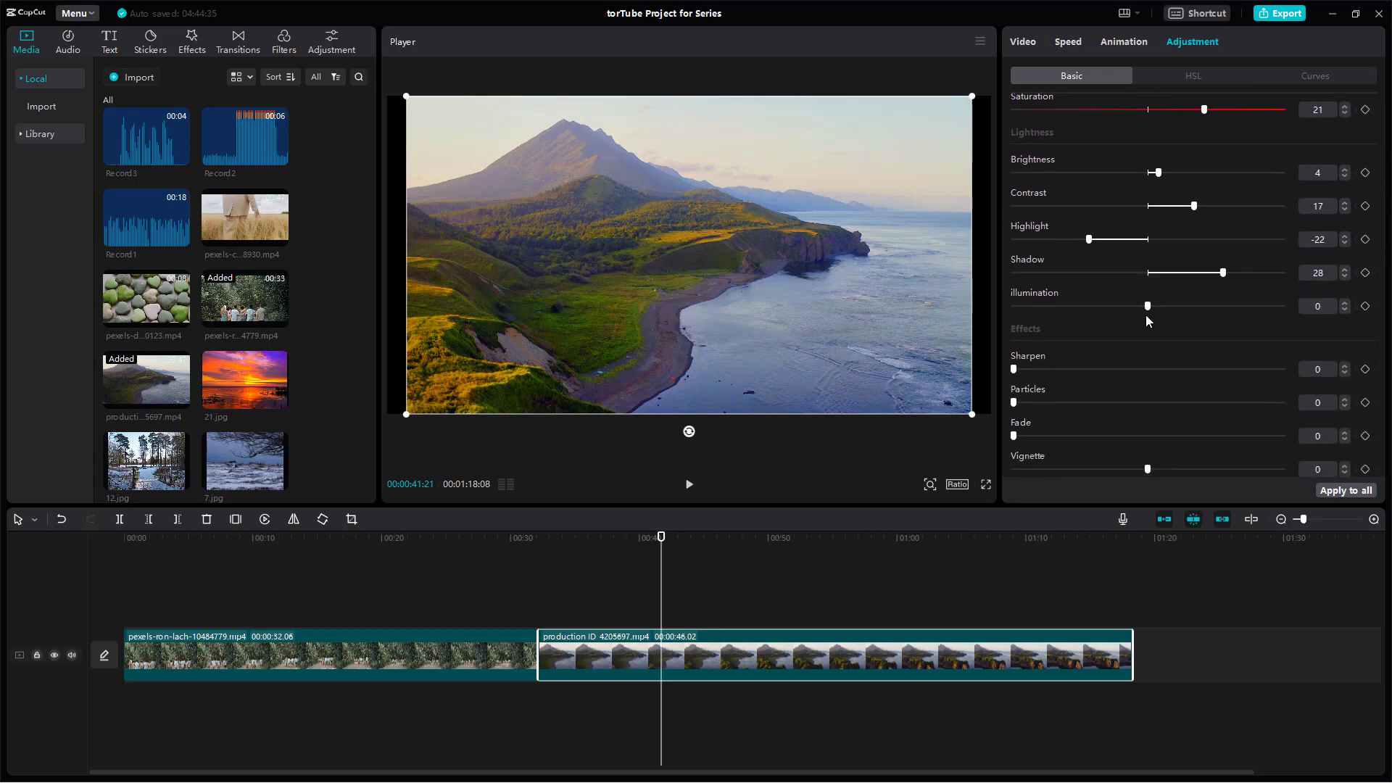
{"action": "mouse_move", "coordinate": [1148, 305]}
{"action": "left_mouse_down"}
{"action": "mouse_move", "coordinate": [1226, 306]}
{"action": "mouse_move", "coordinate": [1090, 314]}
{"action": "mouse_move", "coordinate": [1180, 323]}
{"action": "mouse_move", "coordinate": [1154, 323]}
{"action": "left_mouse_up"}
{"action": "mouse_move", "coordinate": [1158, 173]}
{"action": "left_mouse_down"}
{"action": "mouse_move", "coordinate": [1203, 174]}
{"action": "mouse_move", "coordinate": [1156, 182]}
{"action": "left_mouse_up"}
{"action": "mouse_move", "coordinate": [1168, 308]}
{"action": "left_mouse_down"}
{"action": "mouse_move", "coordinate": [1227, 306]}
{"action": "mouse_move", "coordinate": [1140, 307]}
{"action": "mouse_move", "coordinate": [1166, 305]}
{"action": "left_mouse_up"}
{"action": "mouse_move", "coordinate": [1163, 172]}
{"action": "left_mouse_down"}
{"action": "mouse_move", "coordinate": [1203, 174]}
{"action": "mouse_move", "coordinate": [1162, 174]}
{"action": "left_mouse_up"}
{"action": "left_click_drag", "start_coordinate": [1178, 305], "coordinate": [1164, 315]}
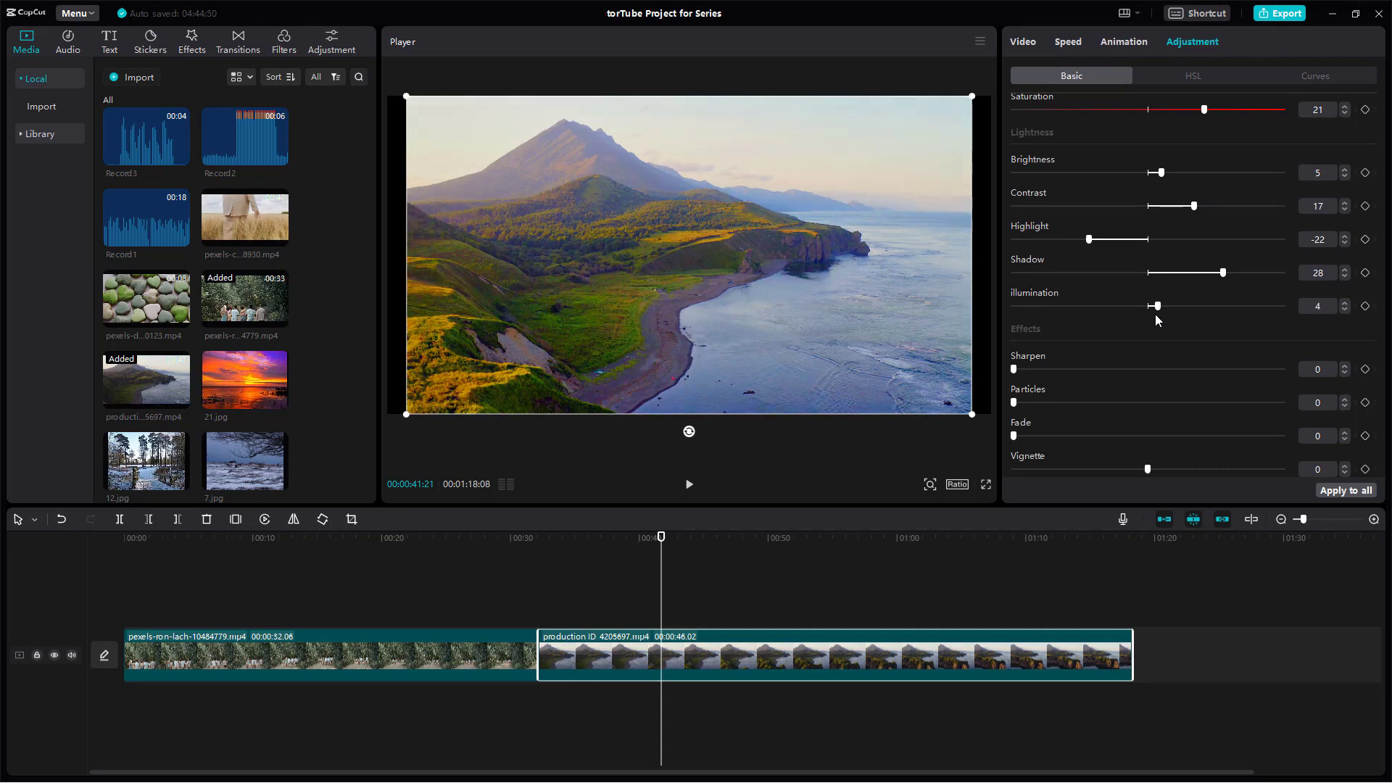
{"action": "scroll", "coordinate": [1085, 277], "scroll_direction": "up", "scroll_amount": 1}
{"action": "scroll", "coordinate": [1084, 277], "scroll_direction": "down", "scroll_amount": 1}
- Try maximum Sharpen on the coast clip, reset it to 0, and preview playback
{"action": "left_click_drag", "start_coordinate": [1013, 369], "coordinate": [1287, 370]}
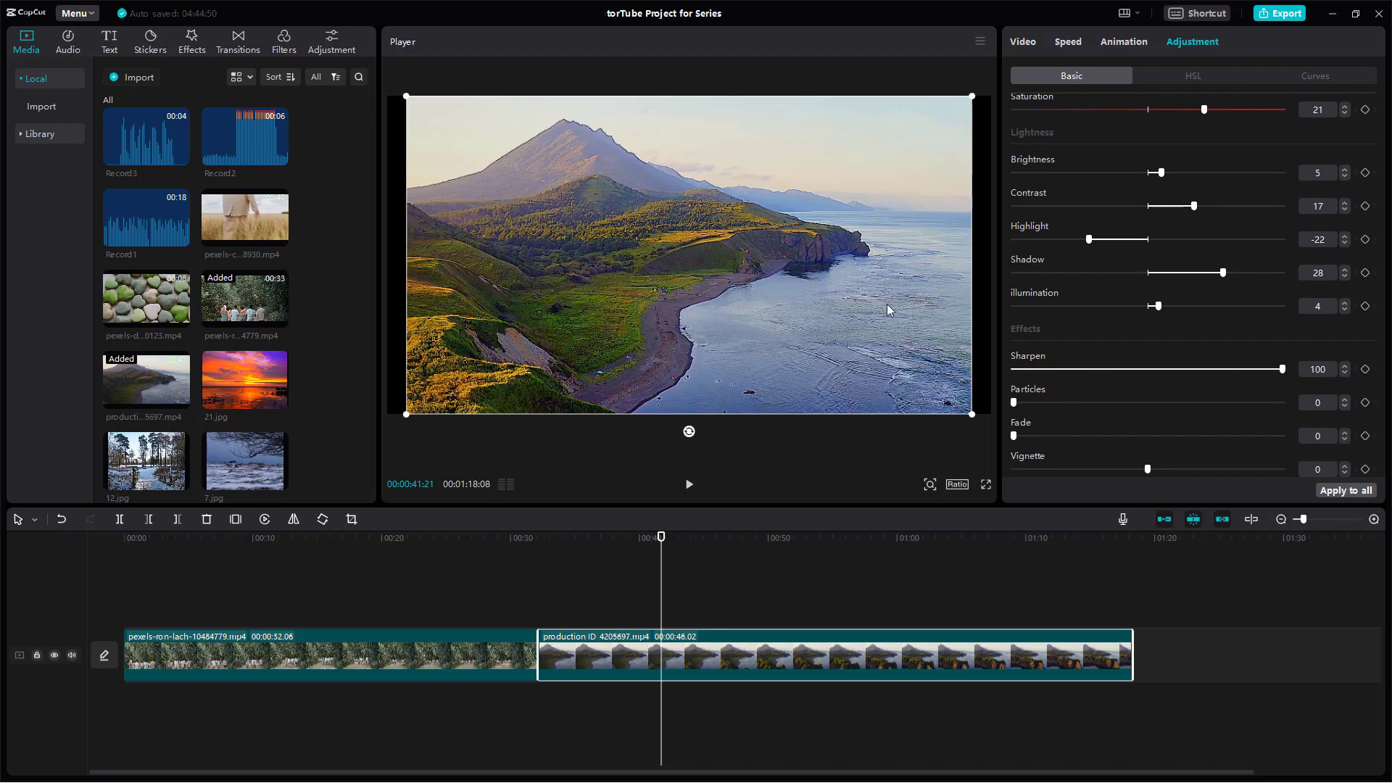
{"action": "left_click_drag", "start_coordinate": [1136, 368], "coordinate": [944, 375]}
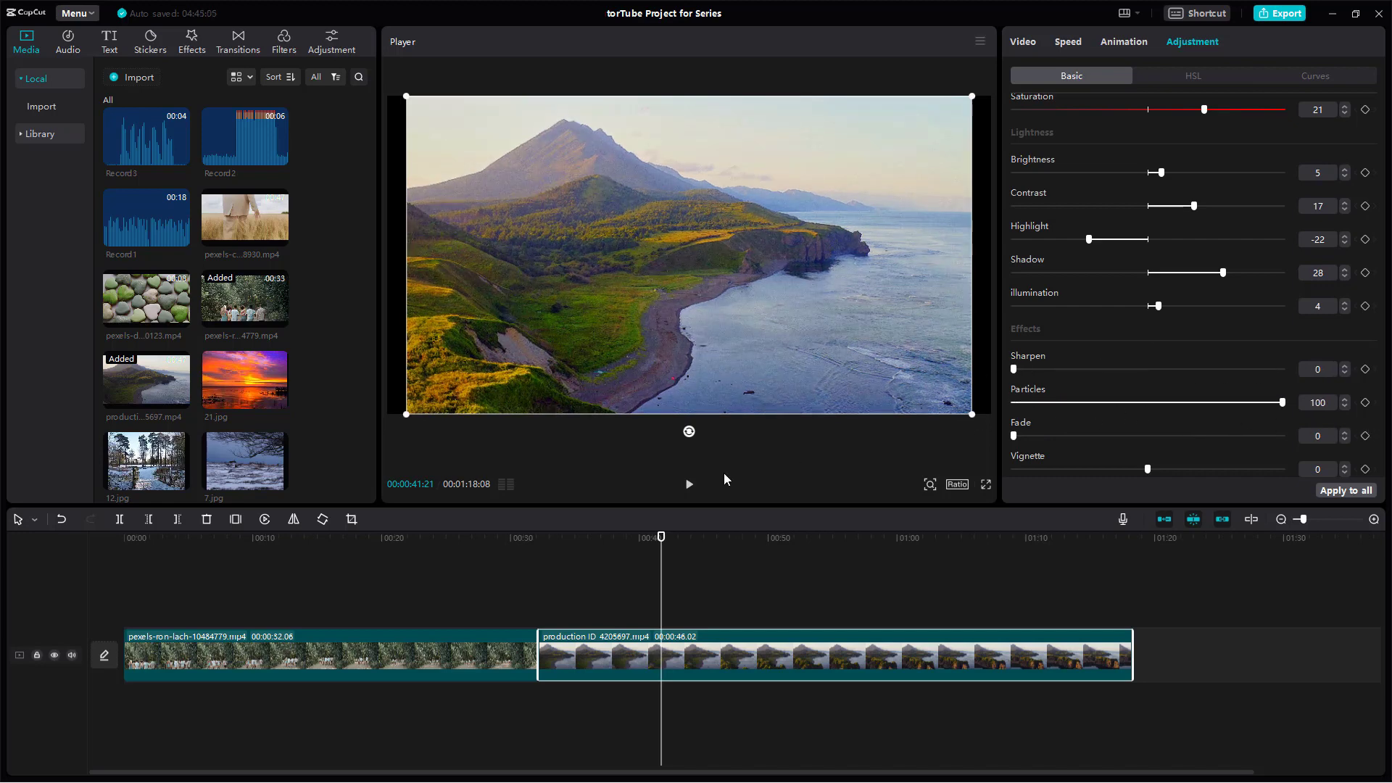
{"action": "left_click", "coordinate": [689, 485]}
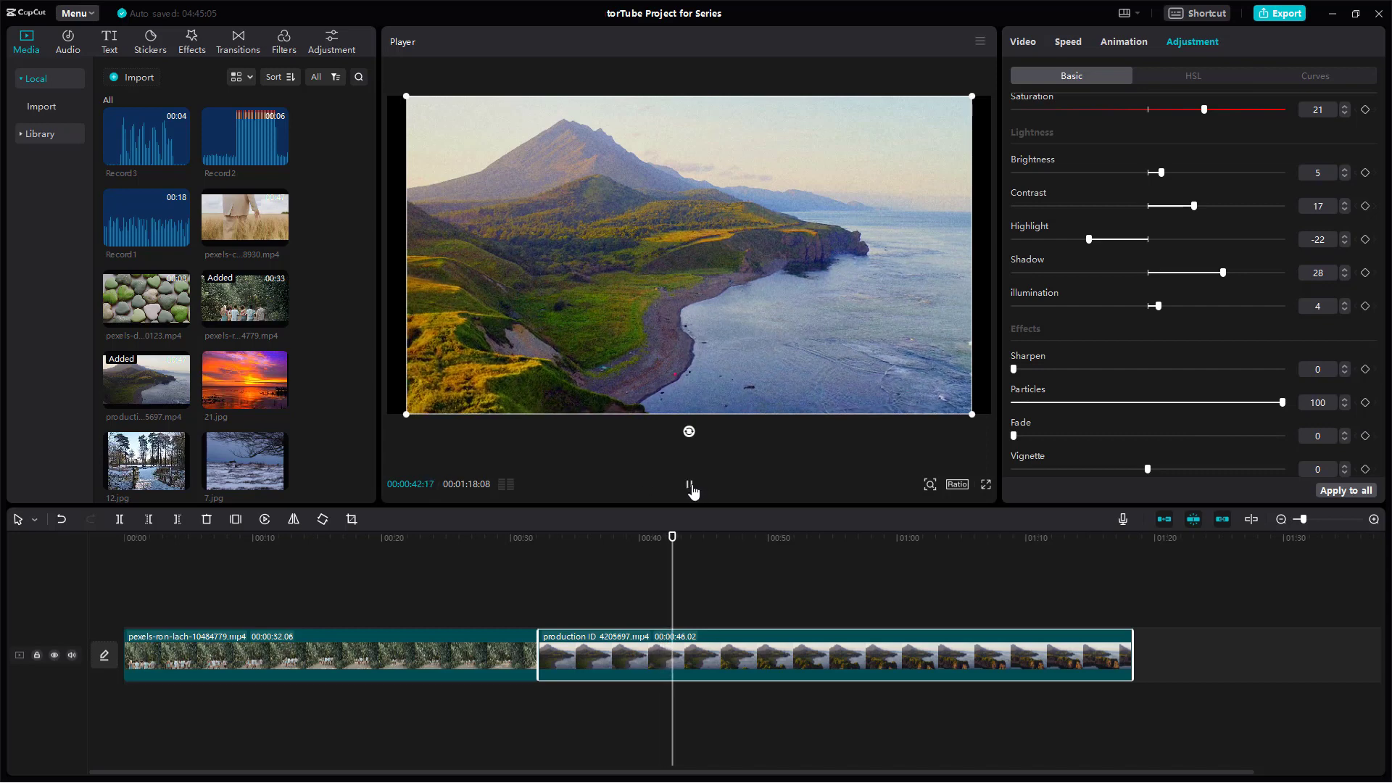
{"action": "left_click", "coordinate": [689, 484]}
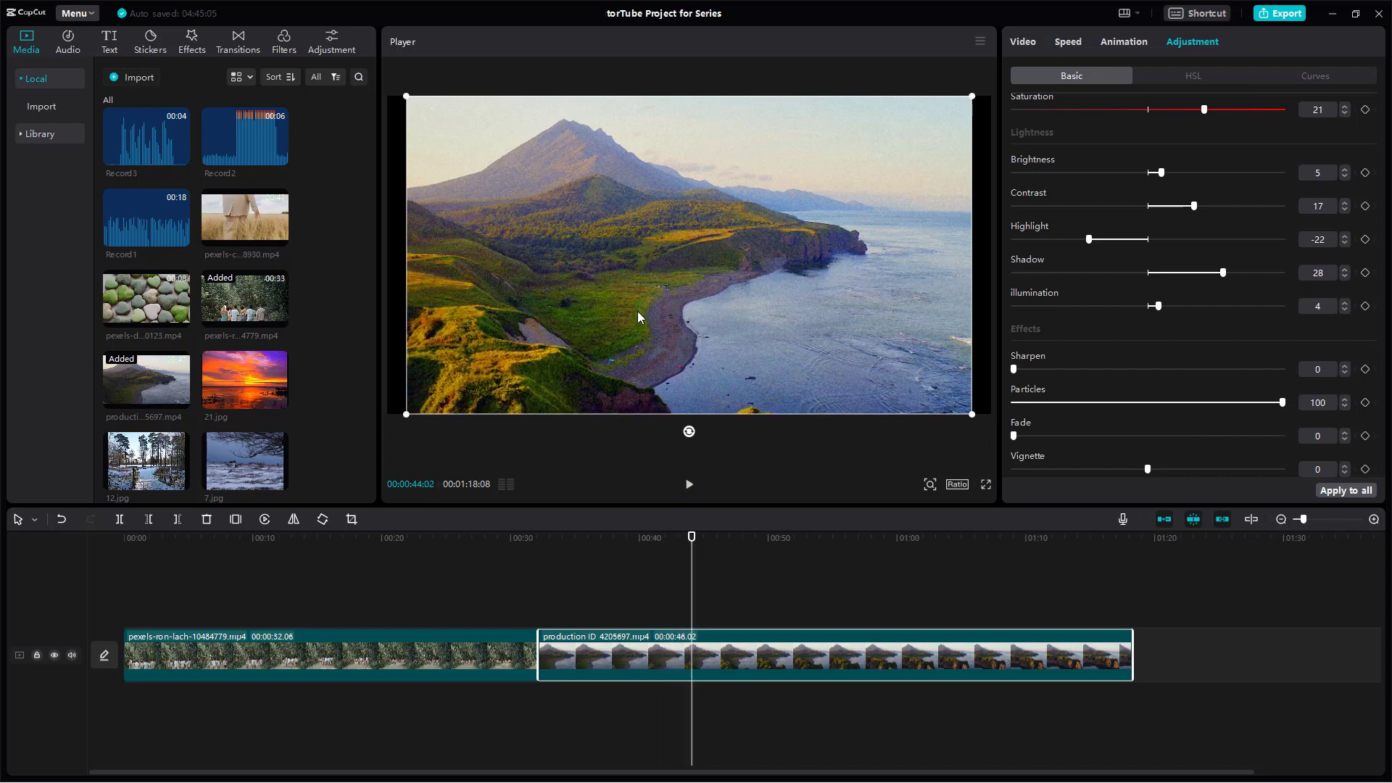
- Set Particles to 9, undo a trial Fade, and add a subtle Vignette of 11
{"action": "left_click_drag", "start_coordinate": [1279, 404], "coordinate": [990, 397]}
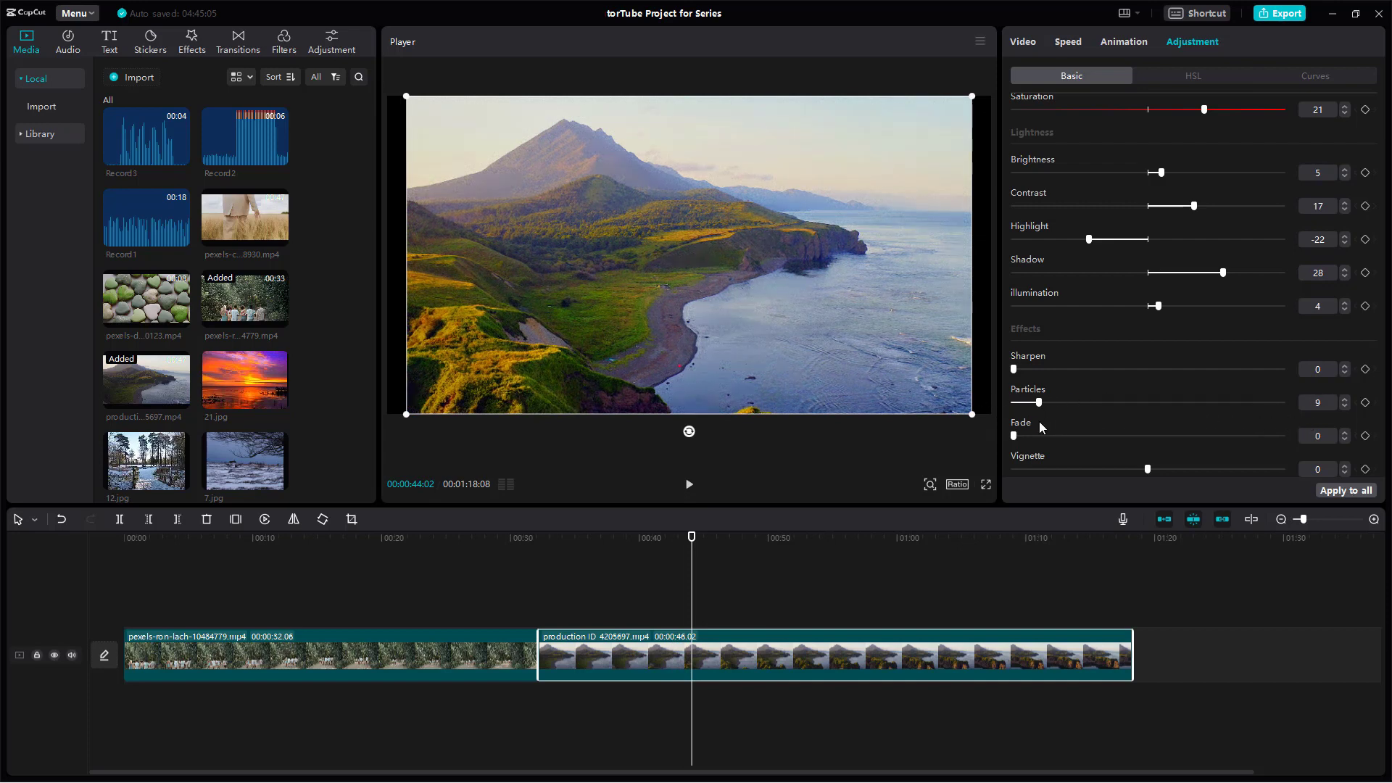
{"action": "left_click_drag", "start_coordinate": [1011, 436], "coordinate": [1300, 455]}
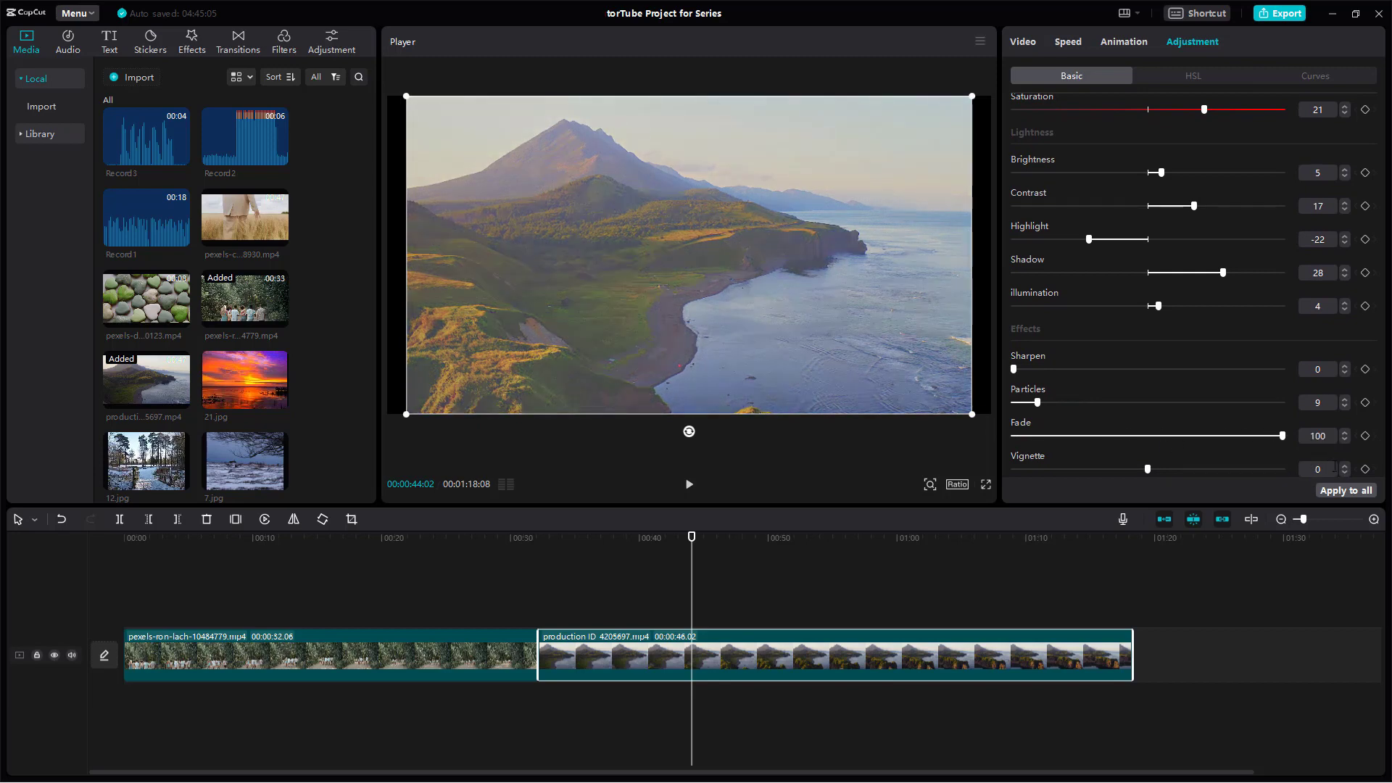
{"action": "key", "text": "ctrl+z"}
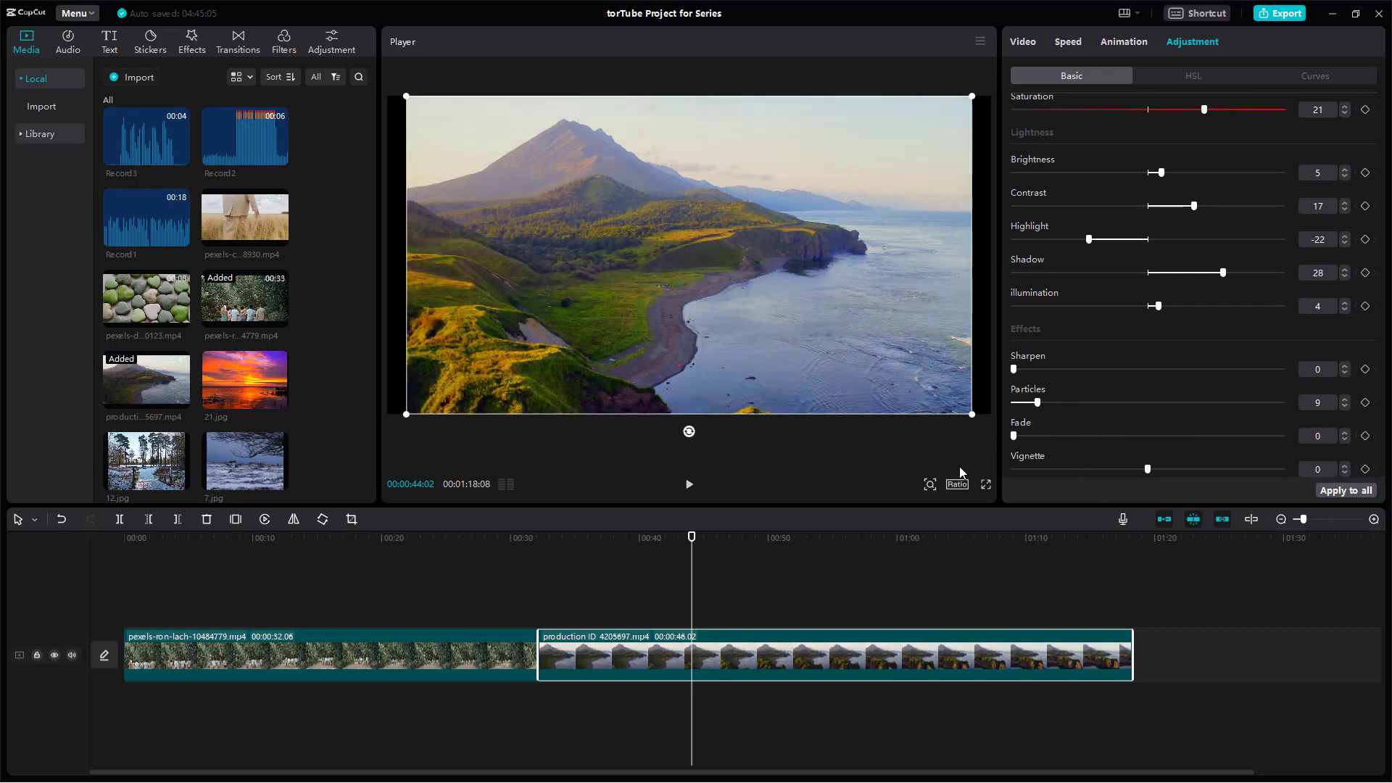
{"action": "left_click_drag", "start_coordinate": [1147, 469], "coordinate": [1196, 483]}
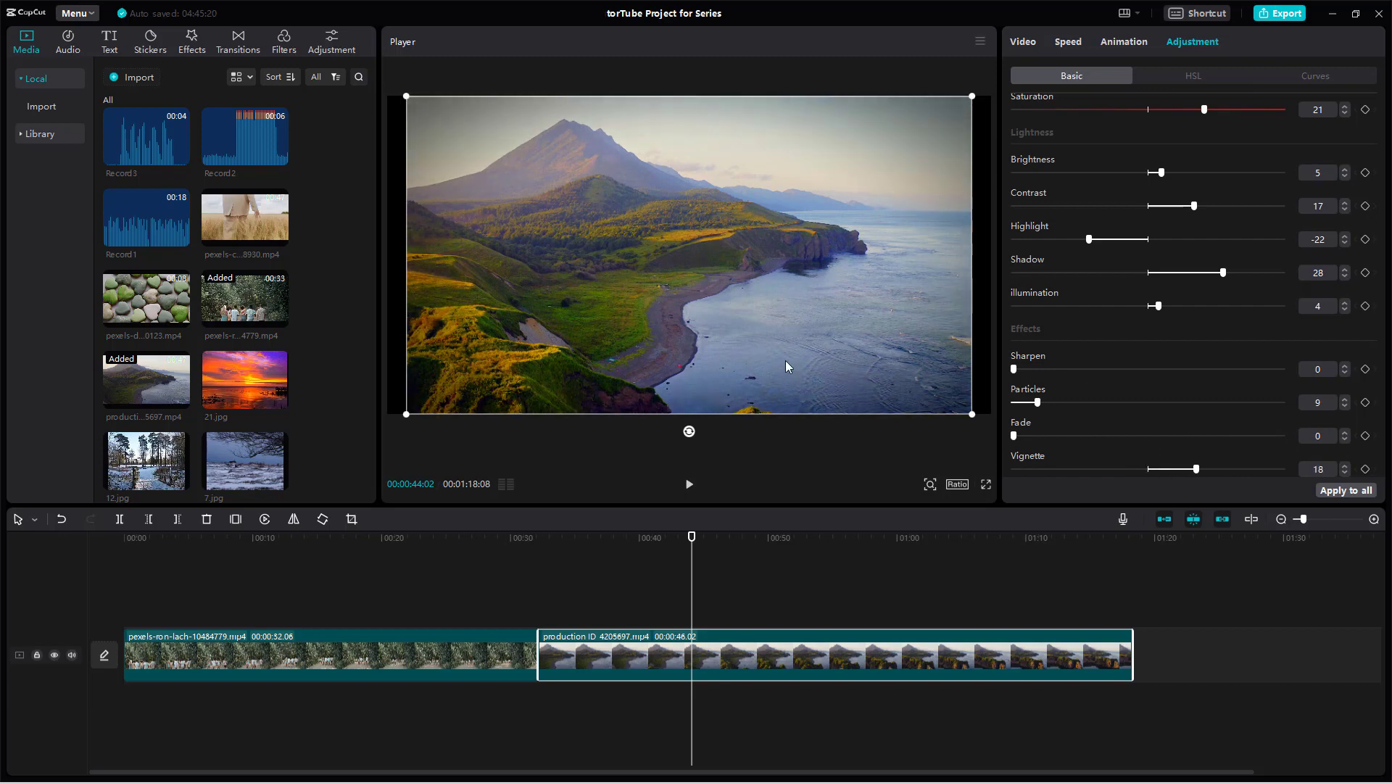
{"action": "mouse_move", "coordinate": [1196, 471]}
{"action": "left_mouse_down"}
{"action": "mouse_move", "coordinate": [1063, 471]}
{"action": "mouse_move", "coordinate": [1185, 471]}
{"action": "mouse_move", "coordinate": [1176, 478]}
{"action": "left_mouse_up"}
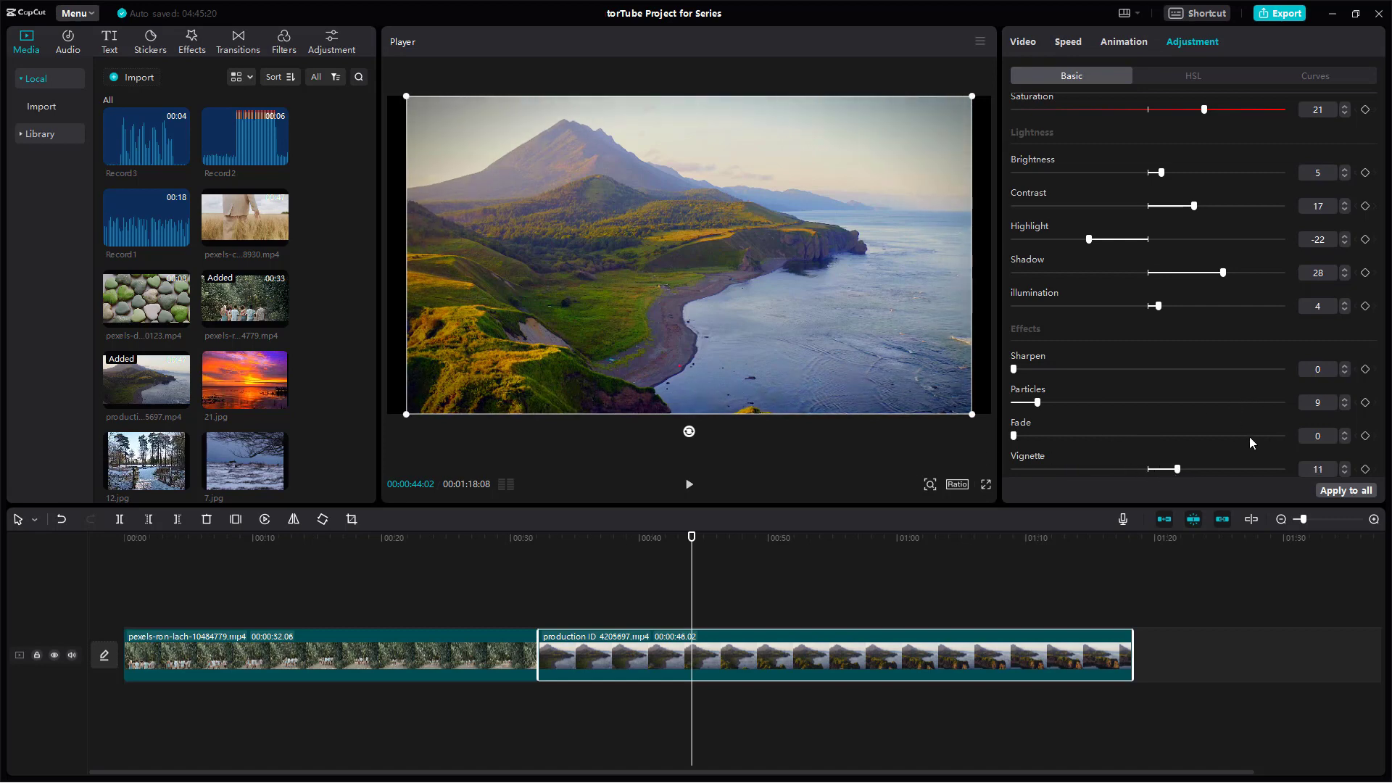
- Apply the coast clip's adjustments to all clips, then play the forest path clip
{"action": "left_click", "coordinate": [1336, 492]}
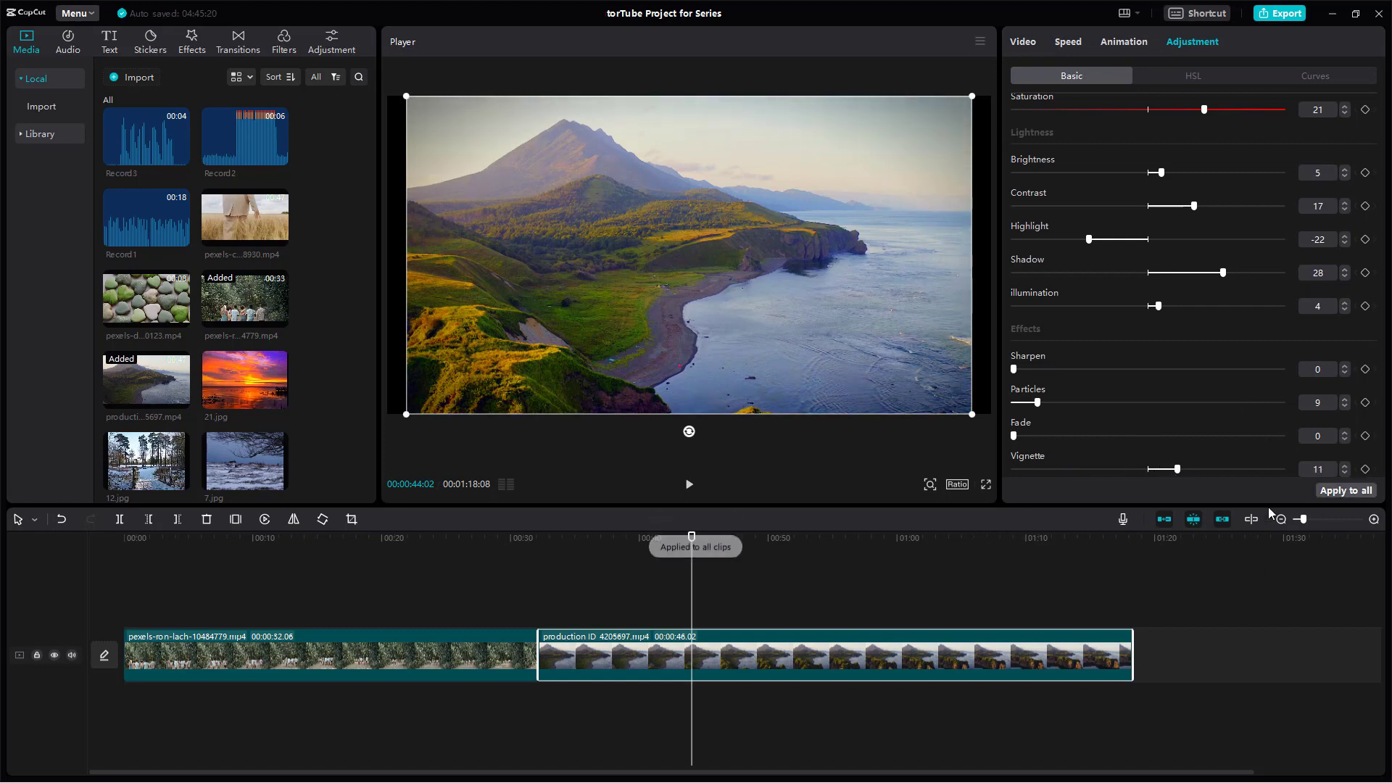
{"action": "left_click", "coordinate": [469, 550]}
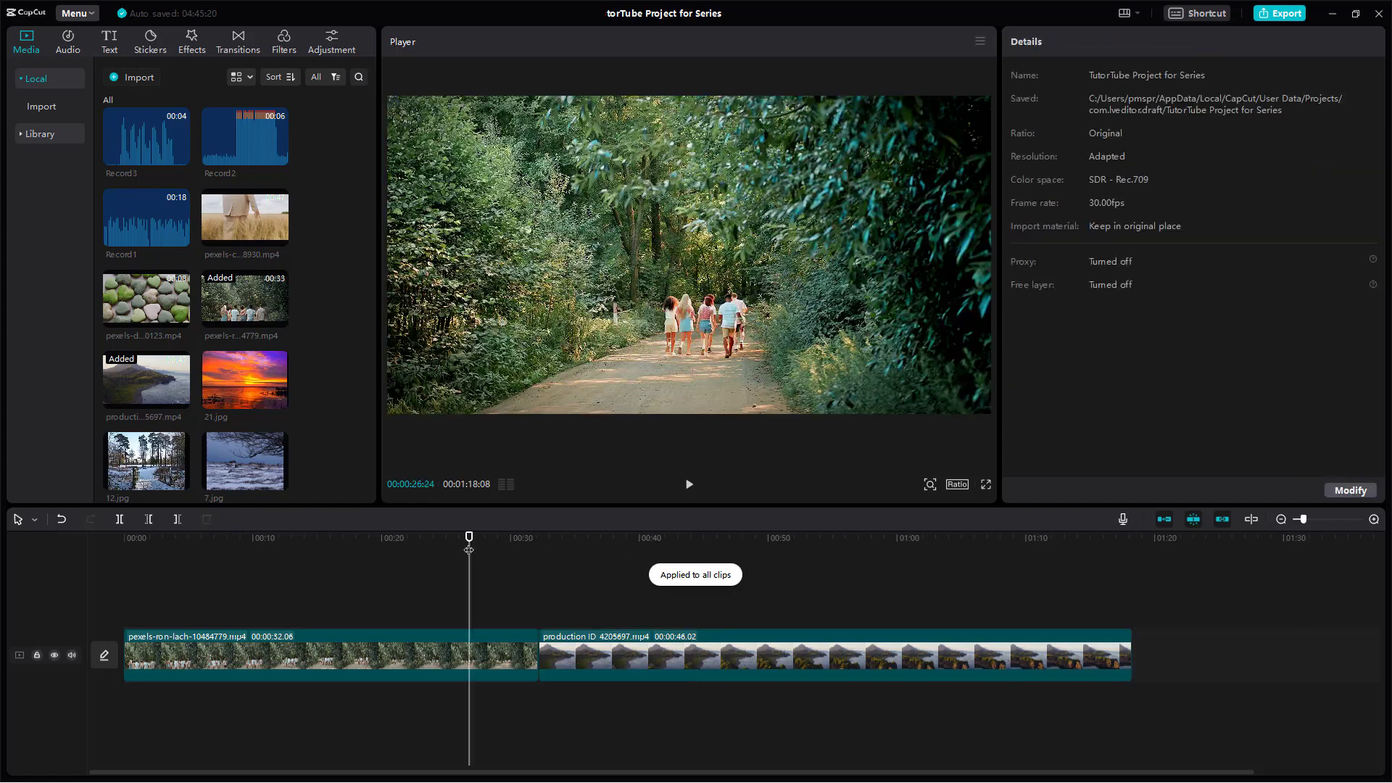
{"action": "left_click", "coordinate": [690, 486]}
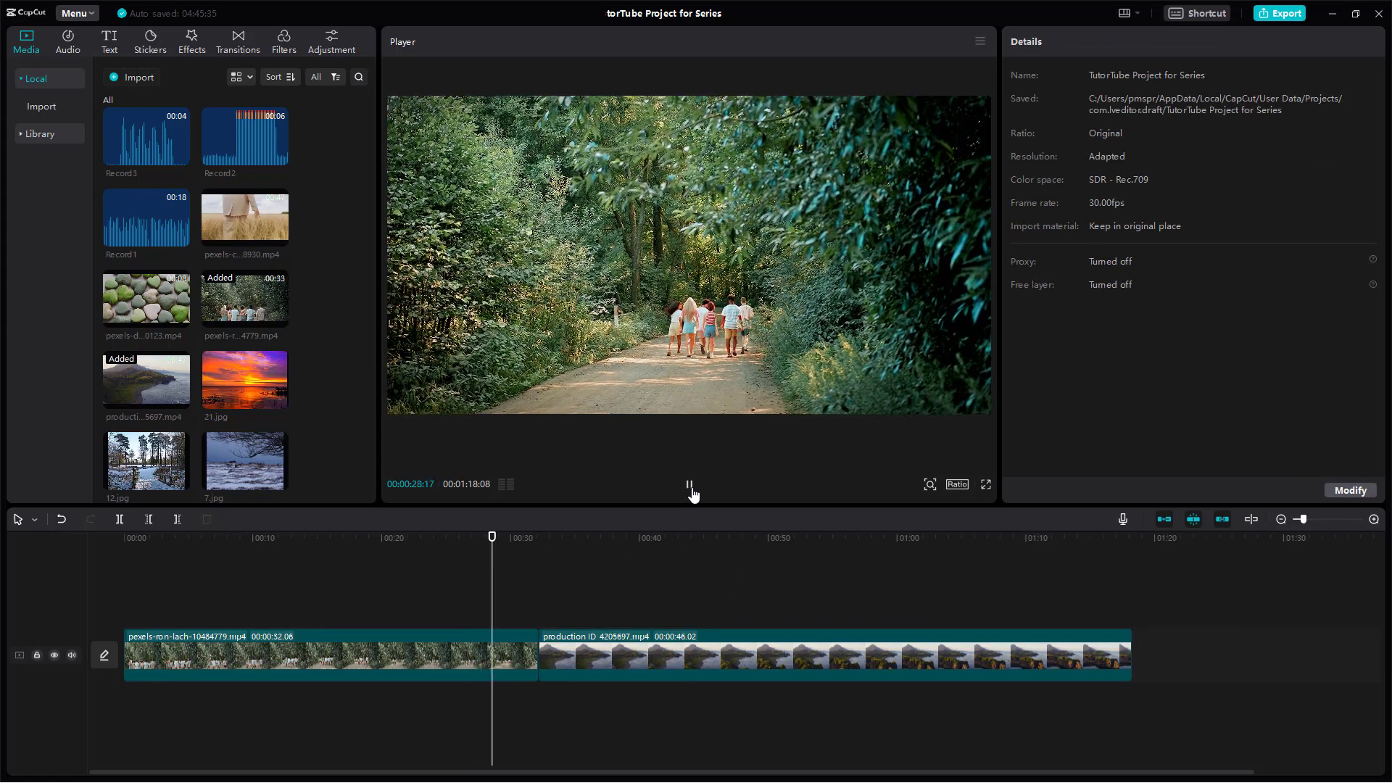